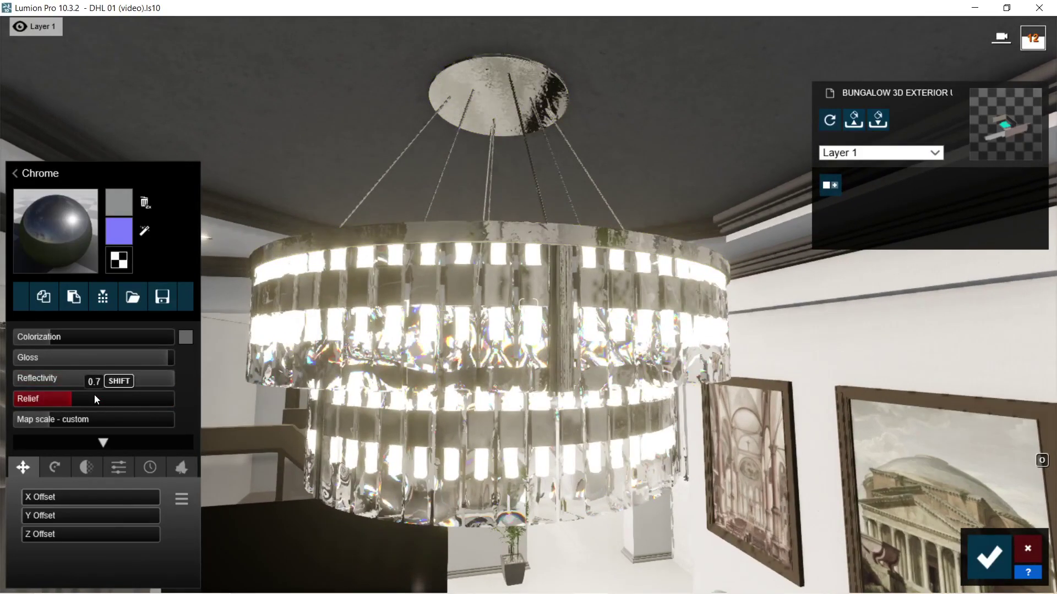
# Step: Set the relief of the chandelier's Chrome material to 0.0 and show its weathering settings
pyautogui.click(149, 467)
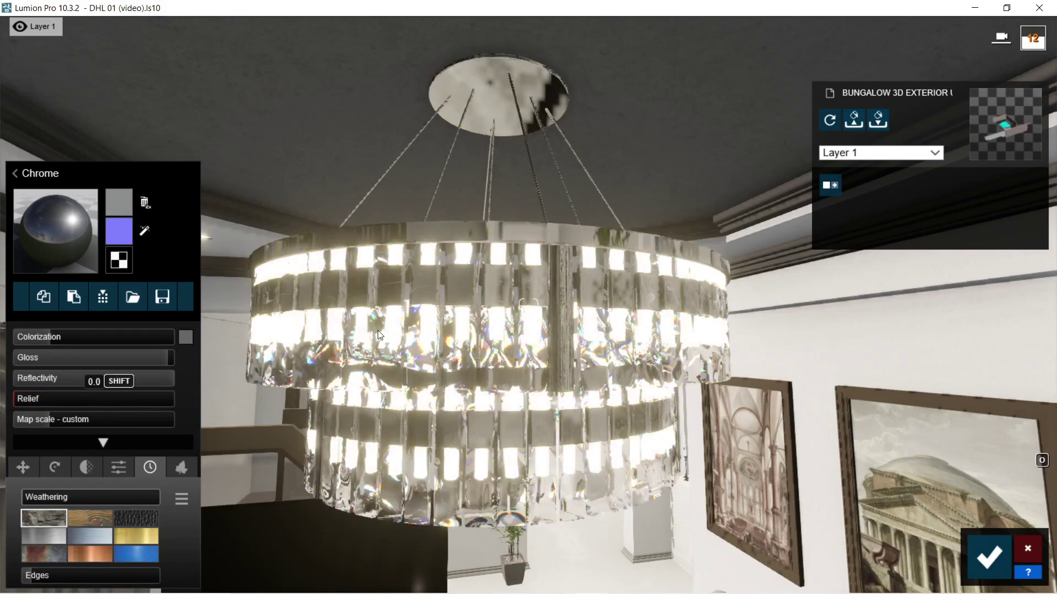
# Step: Replace the recessed ceiling panel's material with a rough concrete from page 2 of the Outdoor concrete materials
pyautogui.click(551, 286)
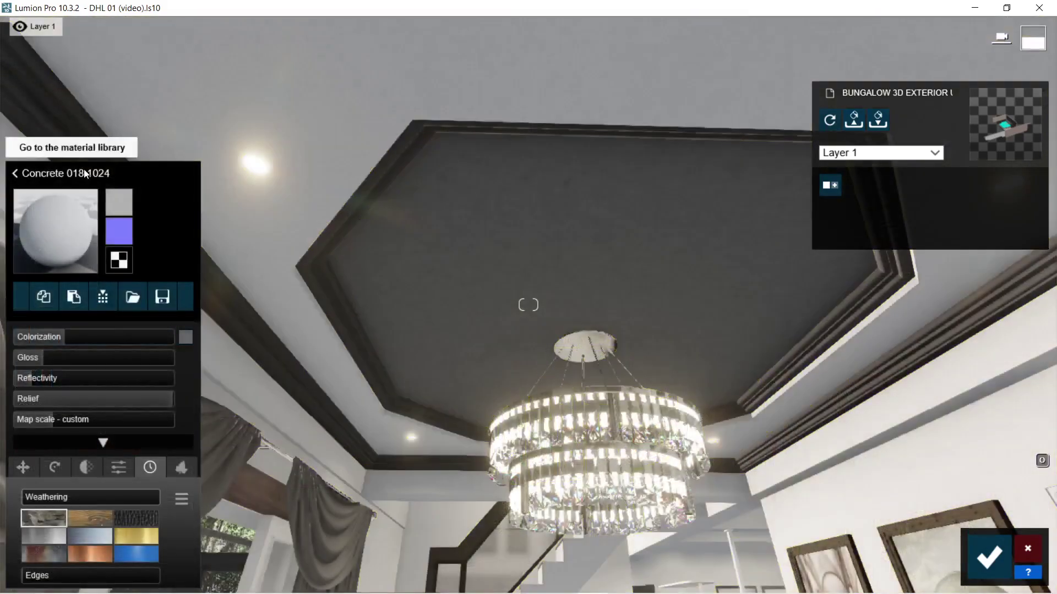
pyautogui.click(55, 231)
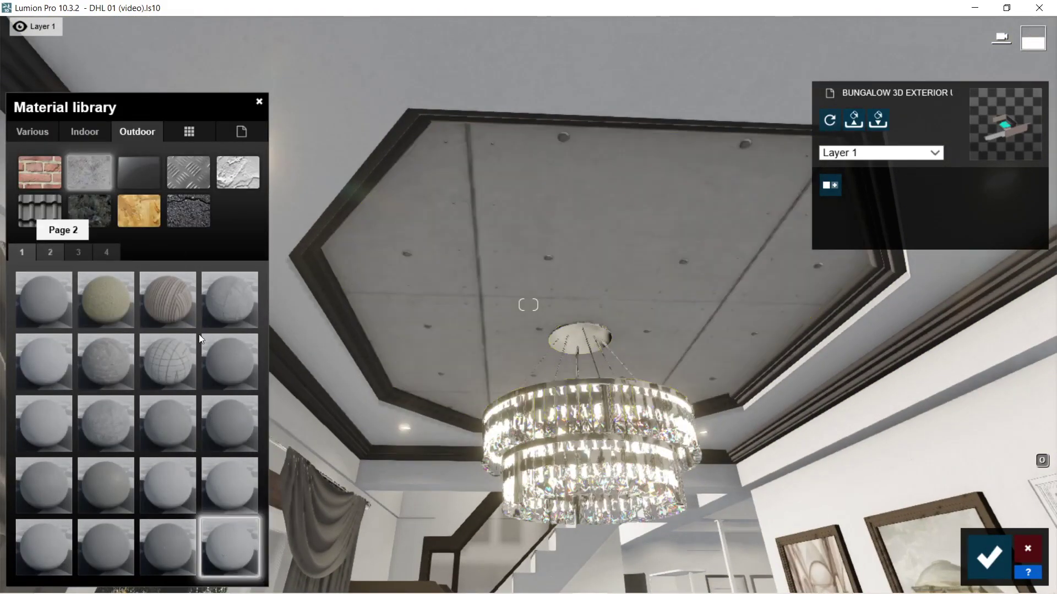
pyautogui.click(50, 252)
pyautogui.click(230, 361)
pyautogui.click(253, 478)
pyautogui.click(236, 432)
pyautogui.click(47, 424)
pyautogui.click(230, 486)
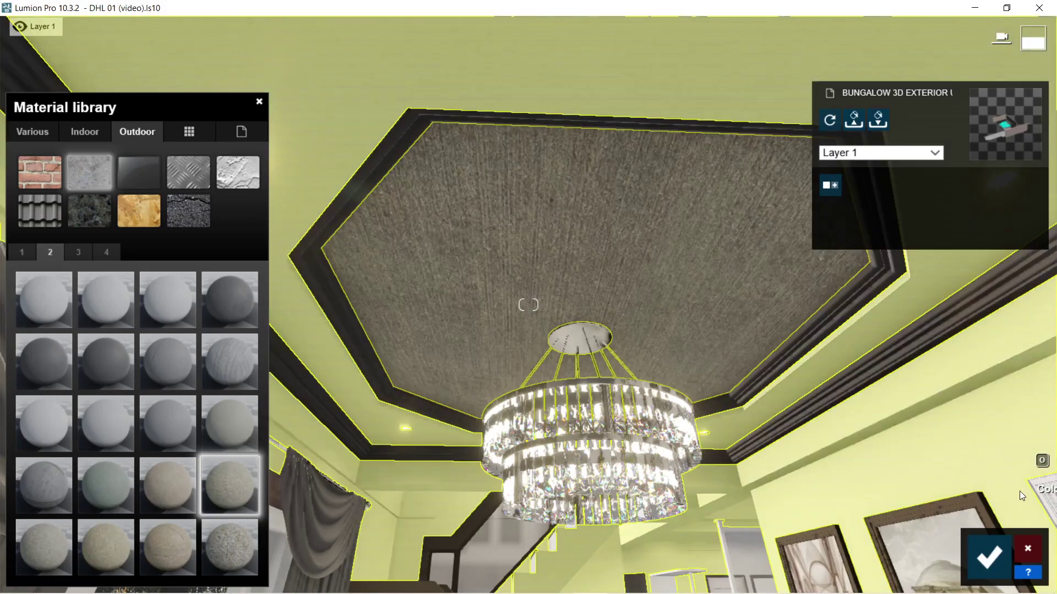
# Step: Reduce the map scale of the concrete material on the recessed ceiling panel
pyautogui.click(415, 239)
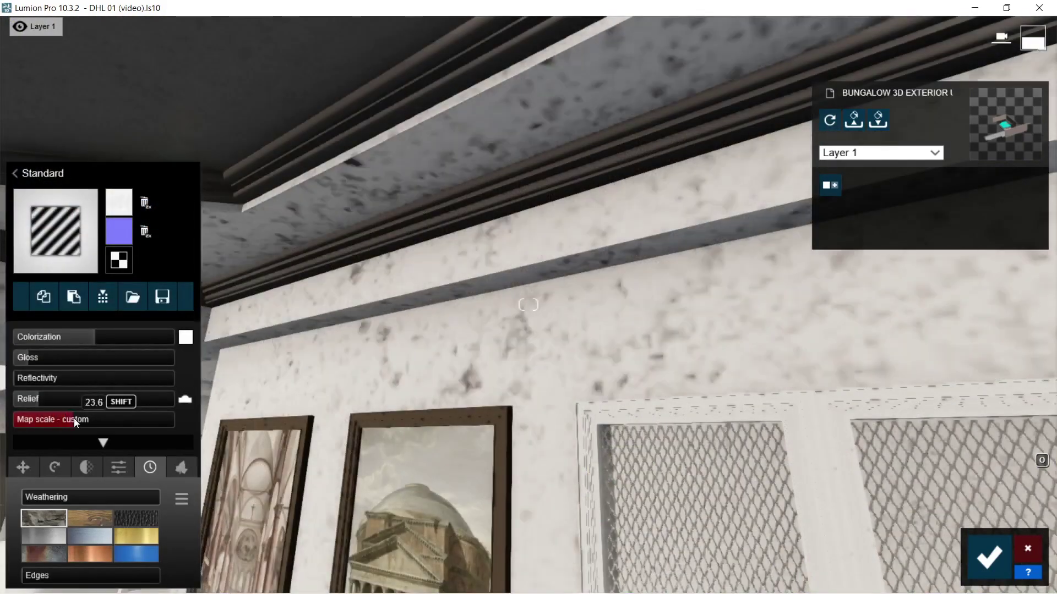
pyautogui.moveTo(74, 418)
pyautogui.mouseDown()
pyautogui.moveTo(57, 418)
pyautogui.moveTo(83, 418)
pyautogui.moveTo(62, 422)
pyautogui.mouseUp()
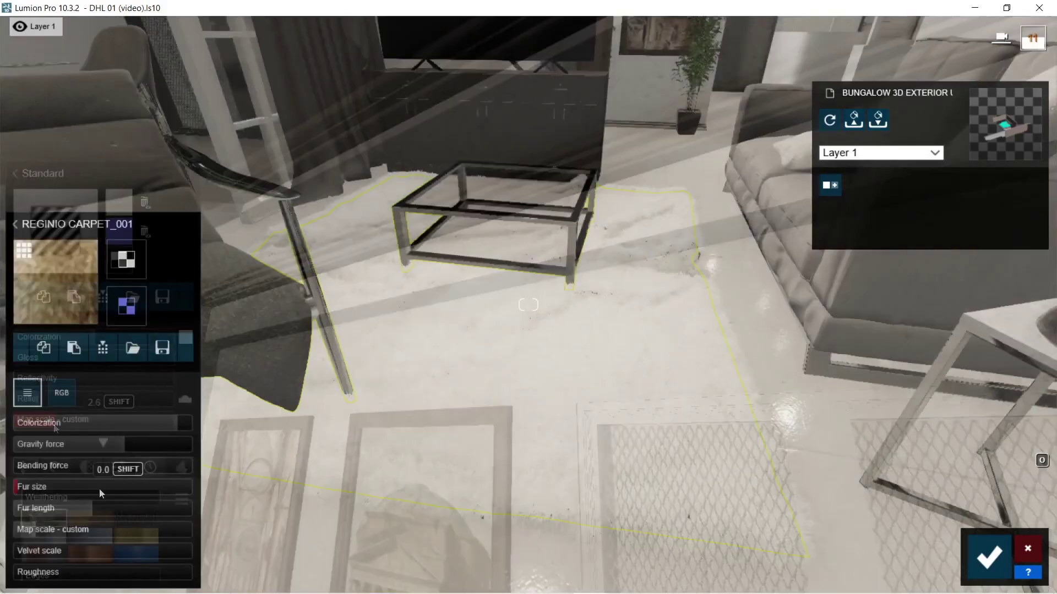
pyautogui.moveTo(99, 488); pyautogui.dragTo(112, 520)
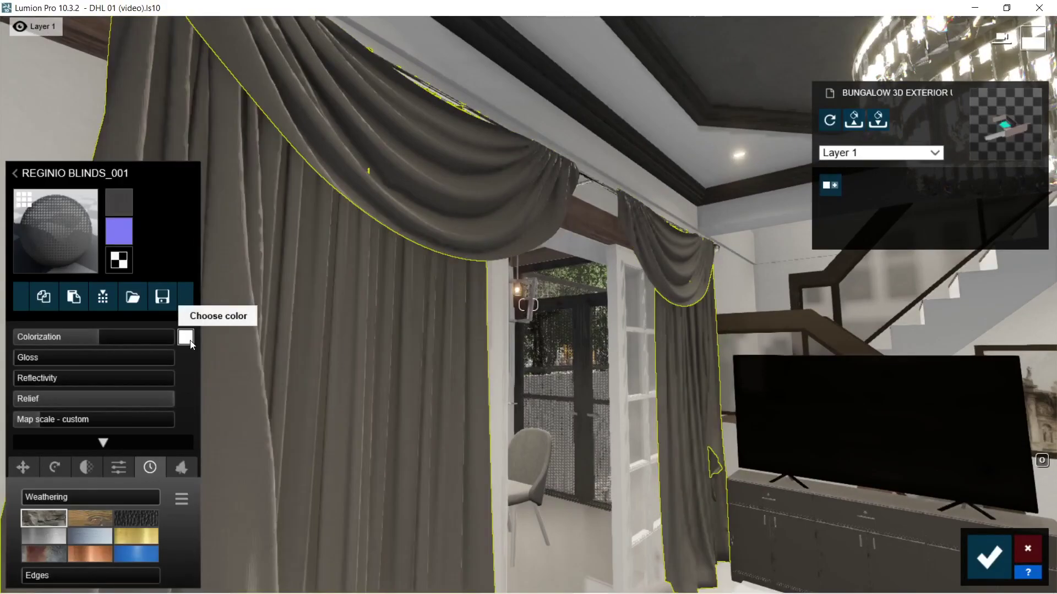
# Step: Choose a new colorization colour for the REGINIO BLINDS_001 curtain material and lower its colorization amount
pyautogui.click(185, 337)
pyautogui.moveTo(306, 386); pyautogui.dragTo(306, 422)
pyautogui.moveTo(69, 336); pyautogui.dragTo(31, 372)
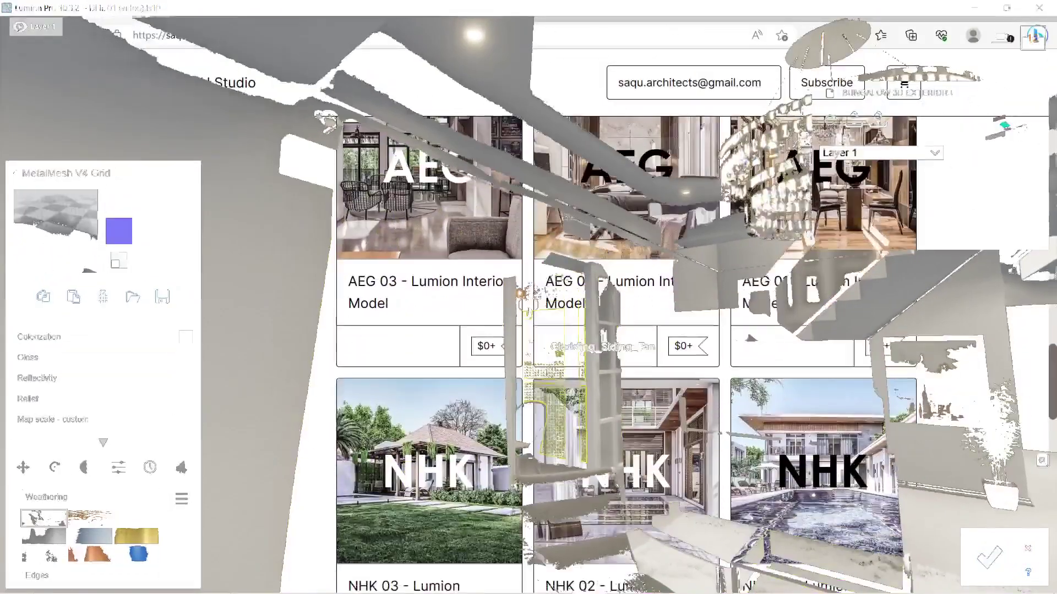
# Step: Switch to the browser, browse the studio's model listings, and enter 98743897 as the price for DHL 02 - Lumion Interior Model
pyautogui.scroll(-5, 972, 330)
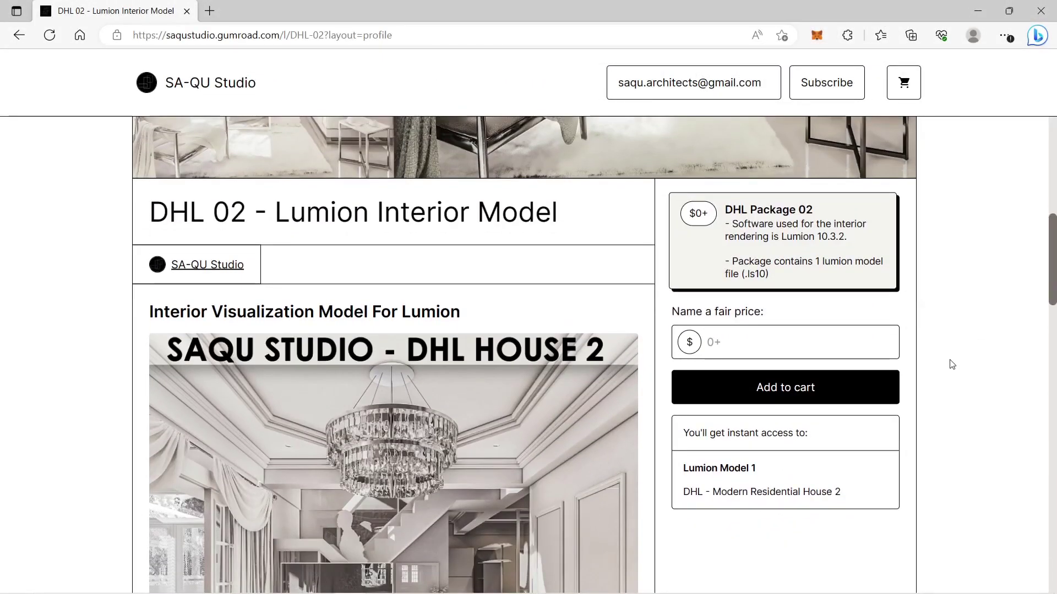
pyautogui.click(864, 334)
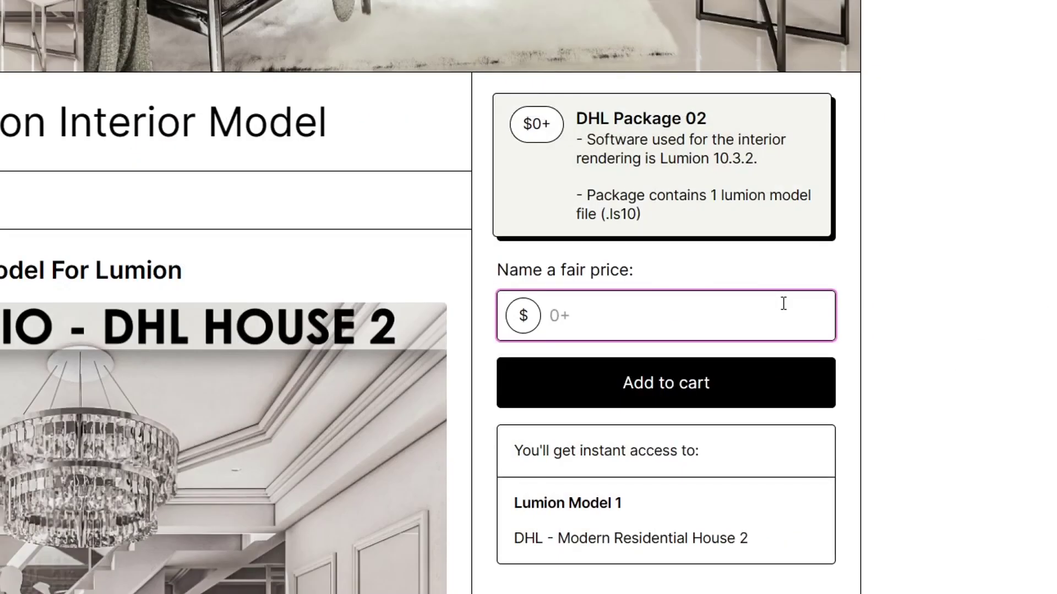
pyautogui.write('98743897')
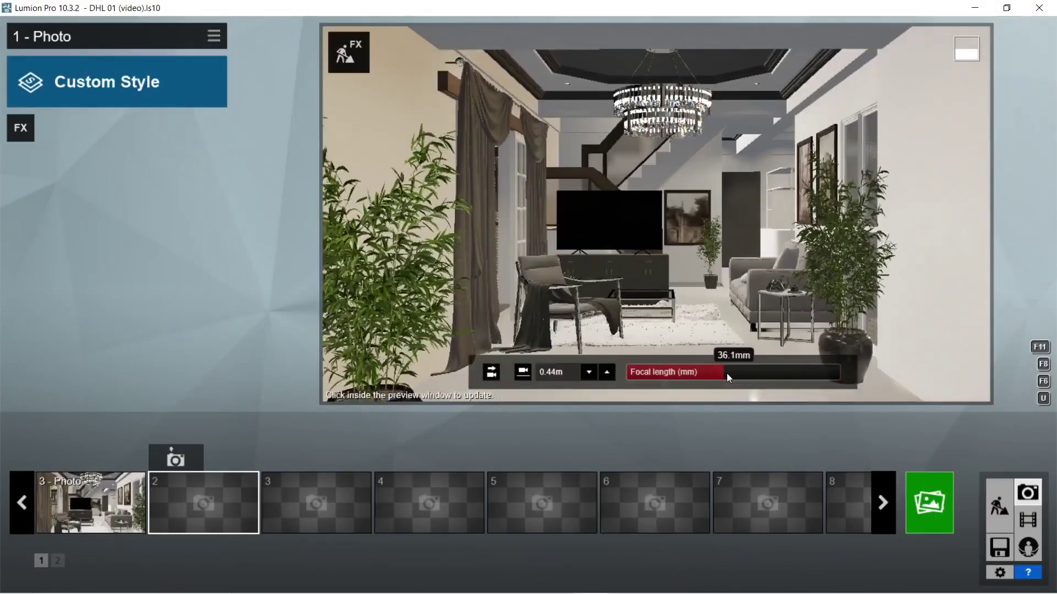
# Step: Switch Lumion to Photo mode and restore the saved camera of the first photo, showing the living room
pyautogui.moveTo(726, 373); pyautogui.dragTo(732, 376)
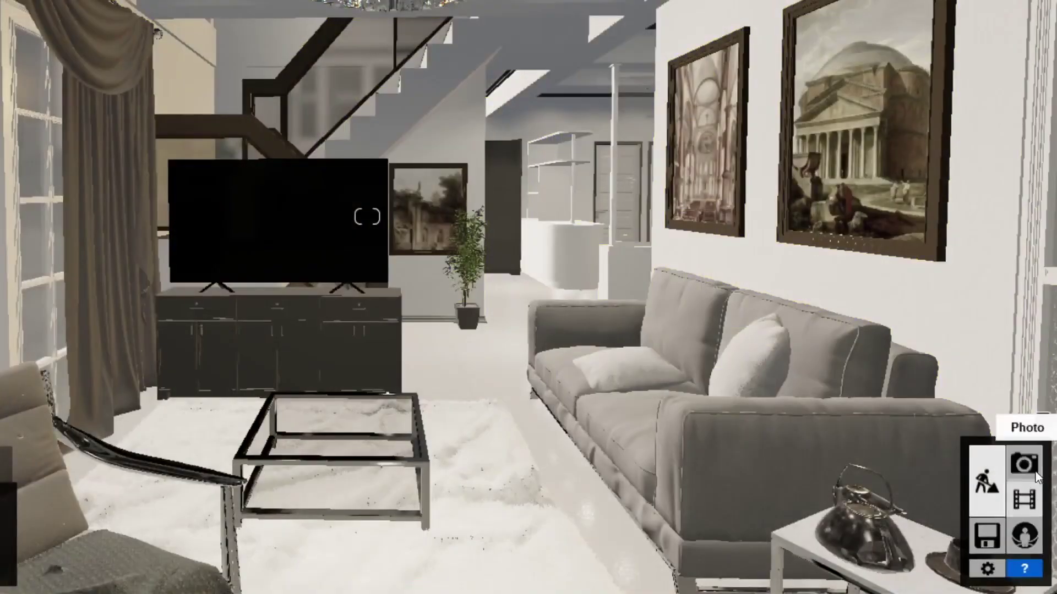
pyautogui.click(1027, 493)
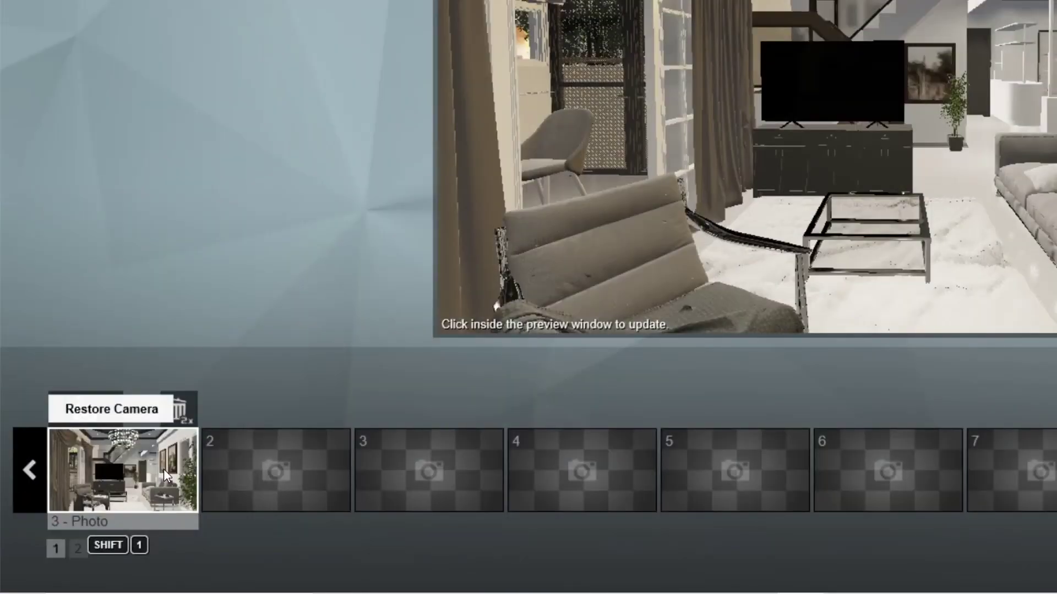
pyautogui.click(164, 469)
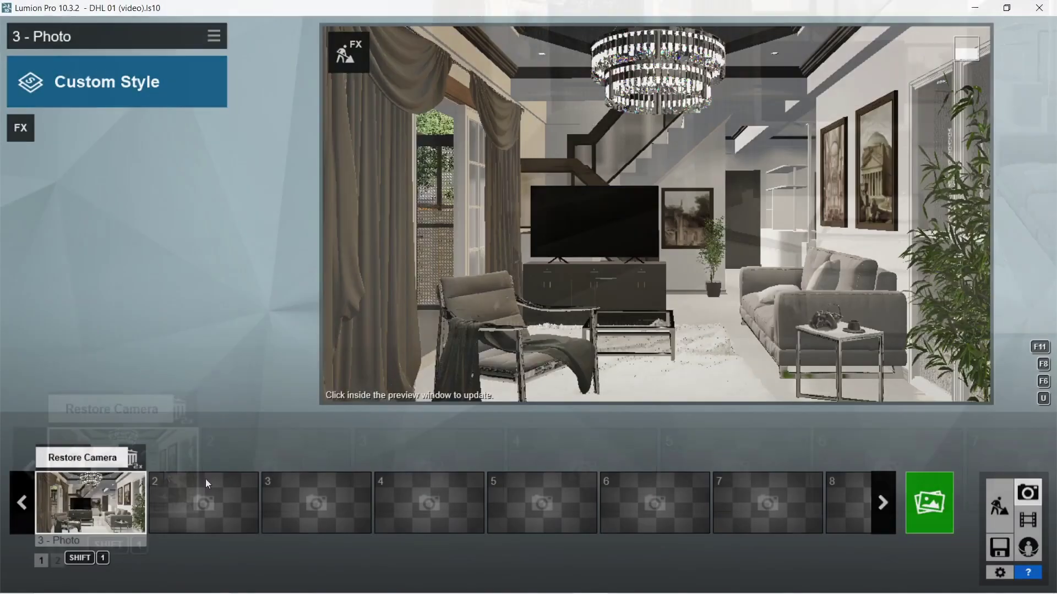
# Step: Add the Reflection effect with the reflection threshold at maximum, speedray reflections on and Low preview quality
pyautogui.moveTo(903, 282)
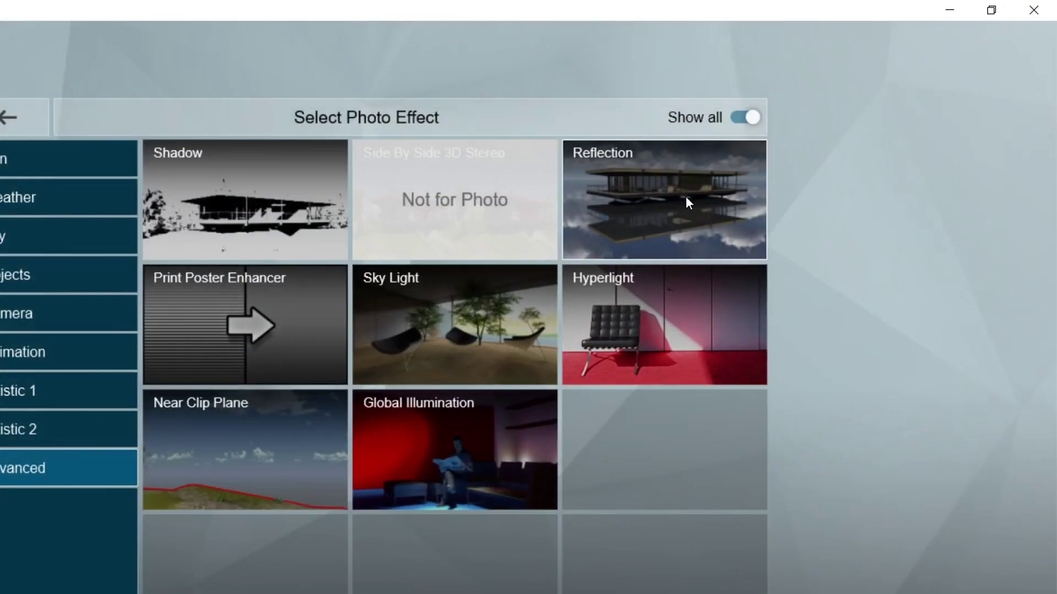
pyautogui.click(773, 158)
pyautogui.moveTo(45, 236); pyautogui.dragTo(101, 236)
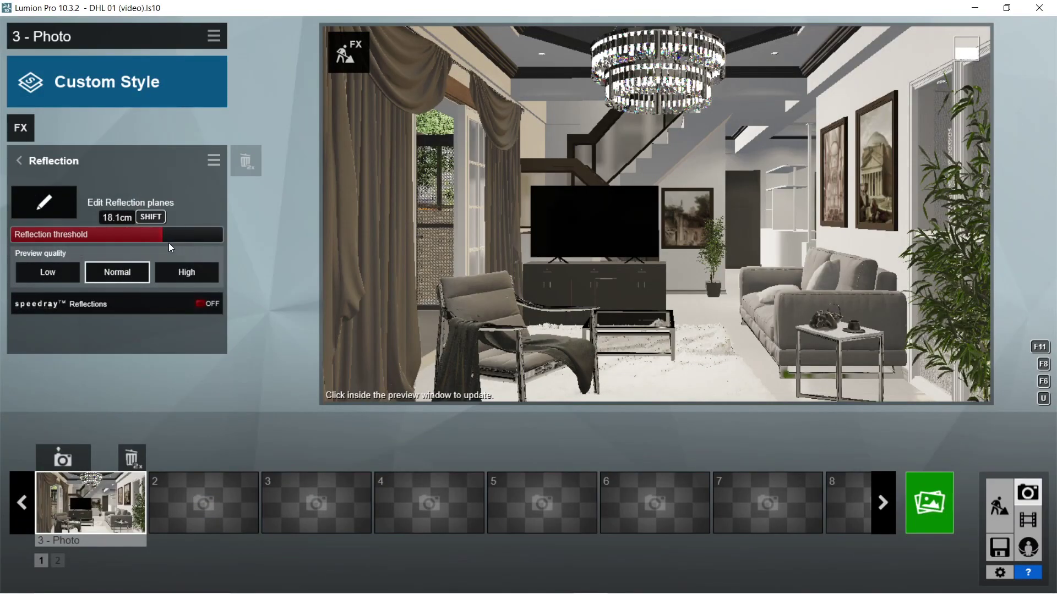
pyautogui.click(216, 304)
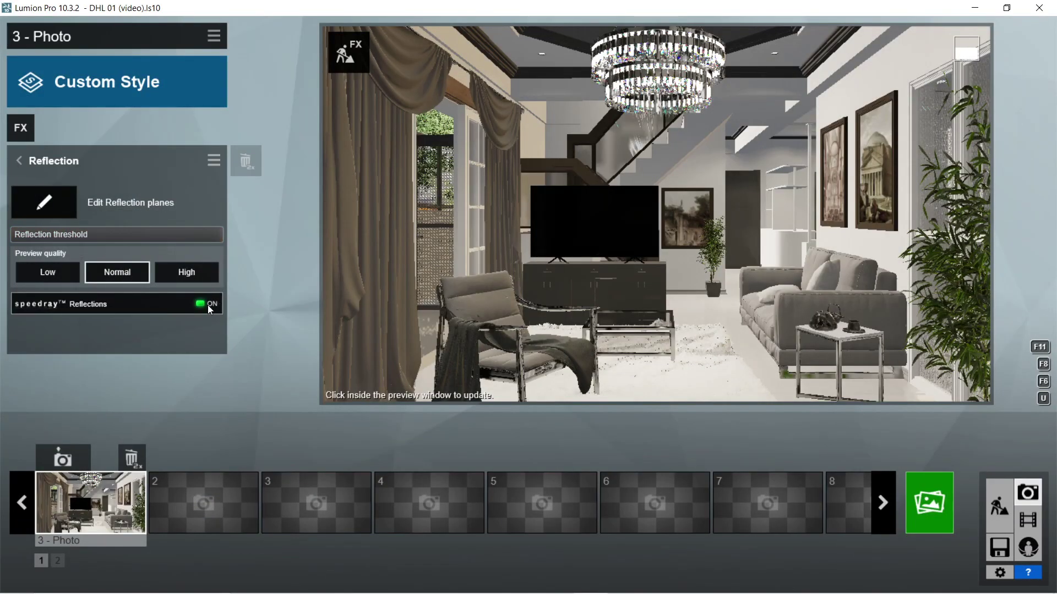
pyautogui.click(57, 269)
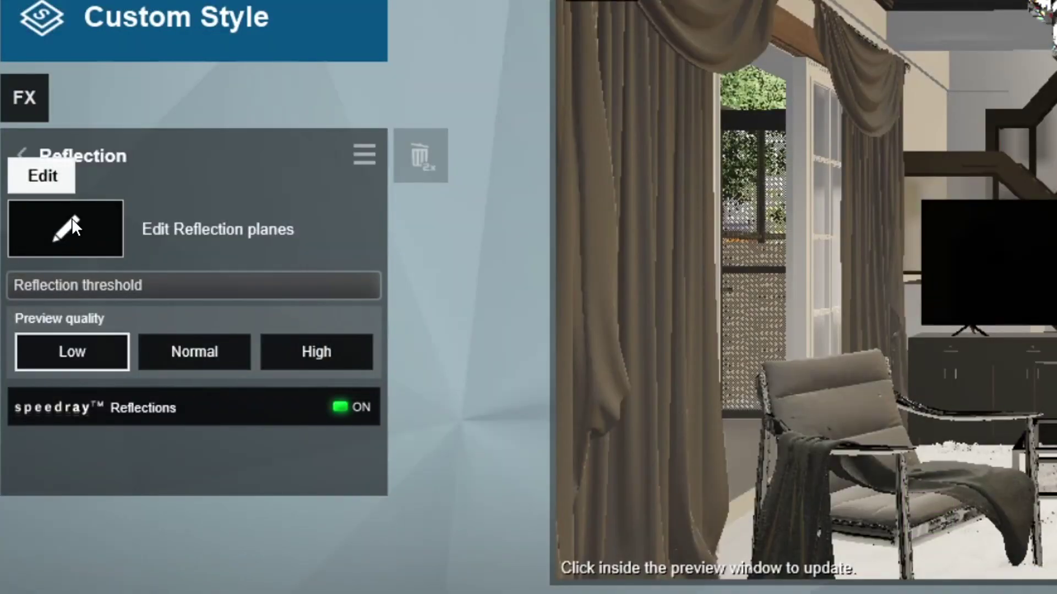
# Step: Add reflection planes on the TV screen, the glass coffee table top and the large painting above the sofa
pyautogui.click(53, 206)
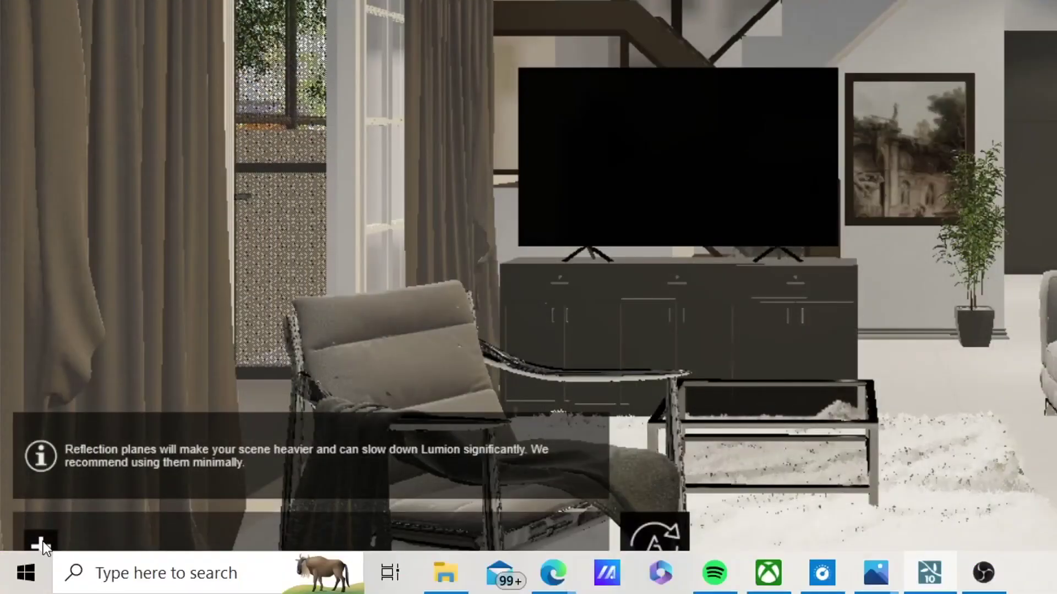
pyautogui.click(49, 543)
pyautogui.click(724, 146)
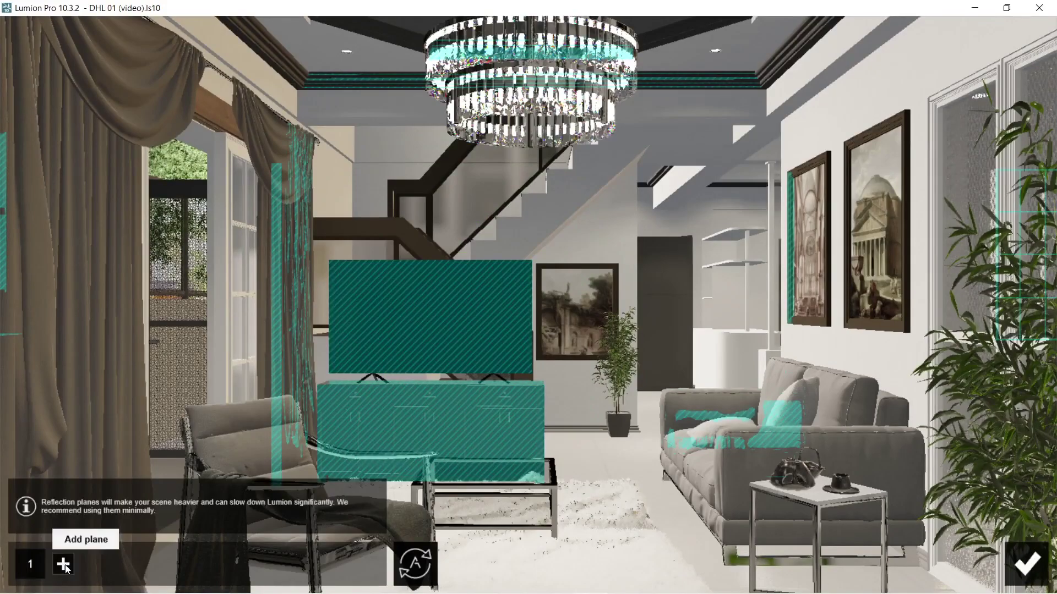
pyautogui.click(48, 543)
pyautogui.click(498, 470)
pyautogui.click(137, 564)
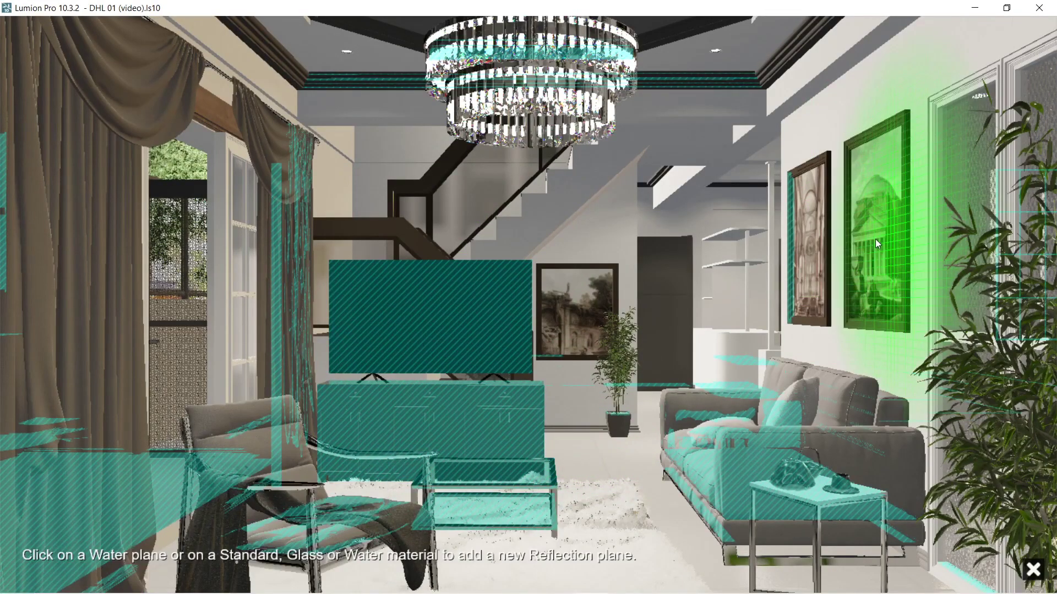
pyautogui.click(875, 239)
# Step: Add further reflection planes on the staircase area behind the TV and the glazed door beside the curtains
pyautogui.click(137, 564)
pyautogui.click(372, 259)
pyautogui.click(175, 564)
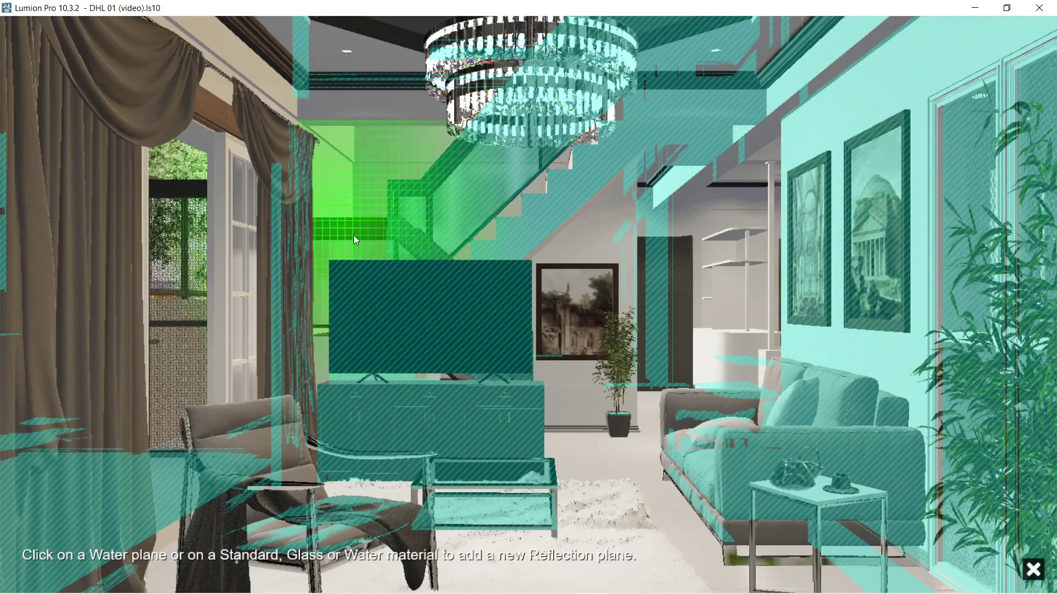
pyautogui.click(201, 272)
pyautogui.click(212, 564)
pyautogui.click(240, 236)
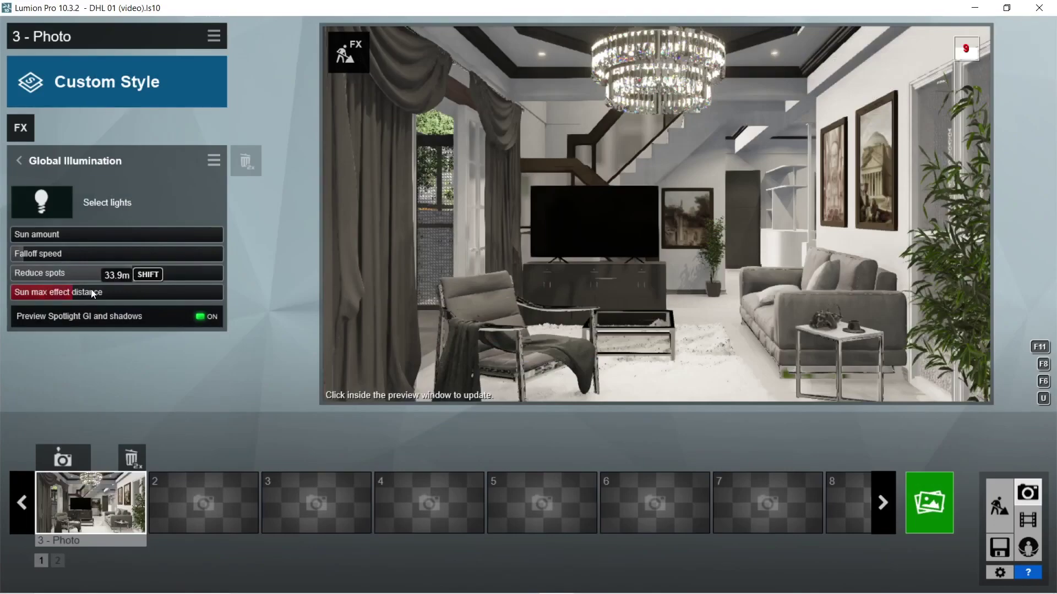
# Step: Set Global Illumination's sun max effect distance to 10.0 m and reduce spots to about 0.2, and lower the sun amount
pyautogui.moveTo(93, 294); pyautogui.dragTo(2, 294)
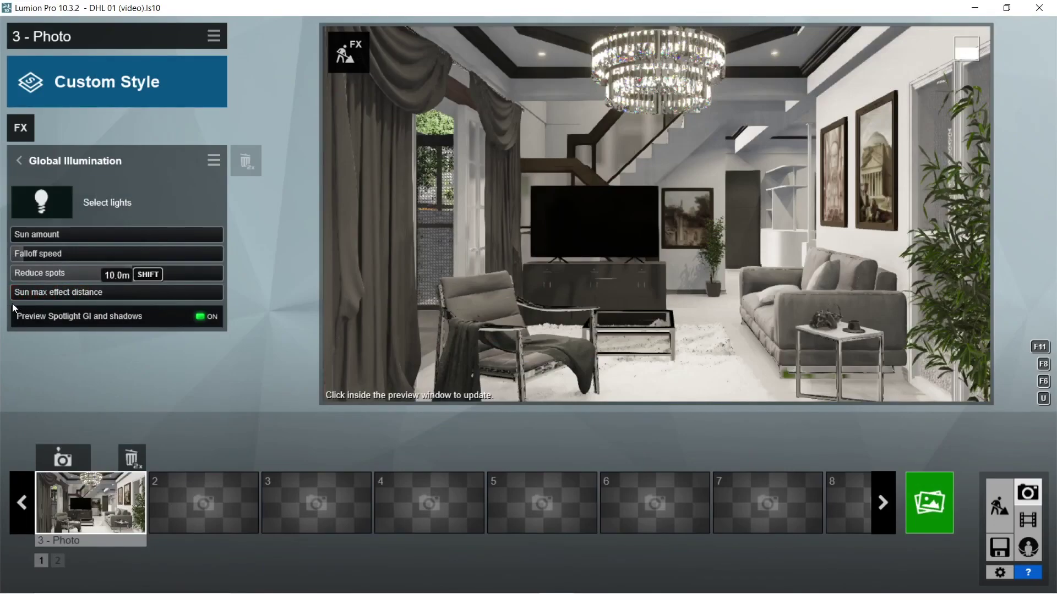
pyautogui.moveTo(66, 276); pyautogui.dragTo(62, 273)
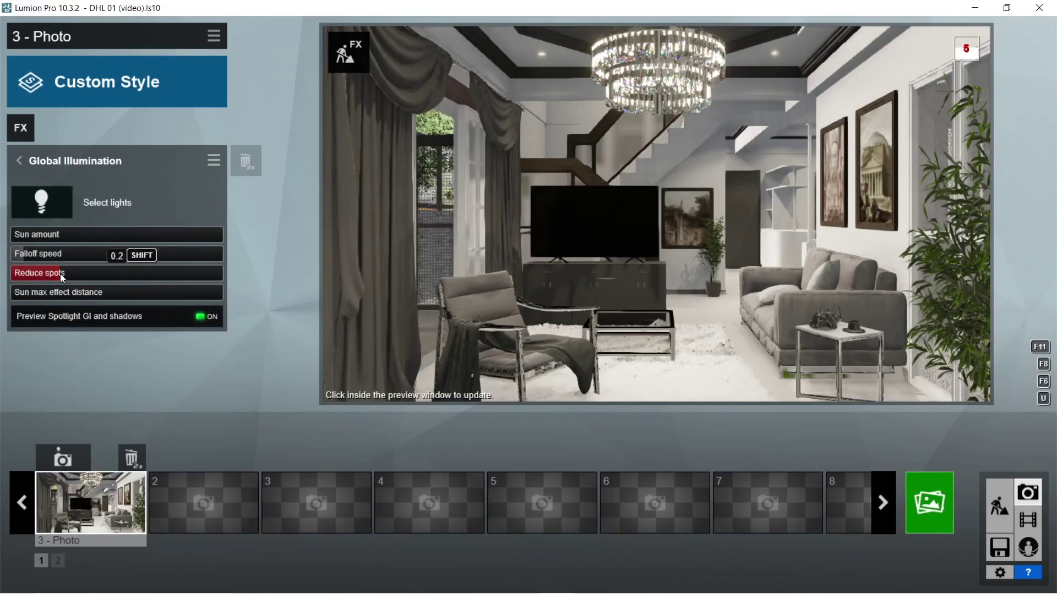
pyautogui.moveTo(29, 234); pyautogui.dragTo(20, 250)
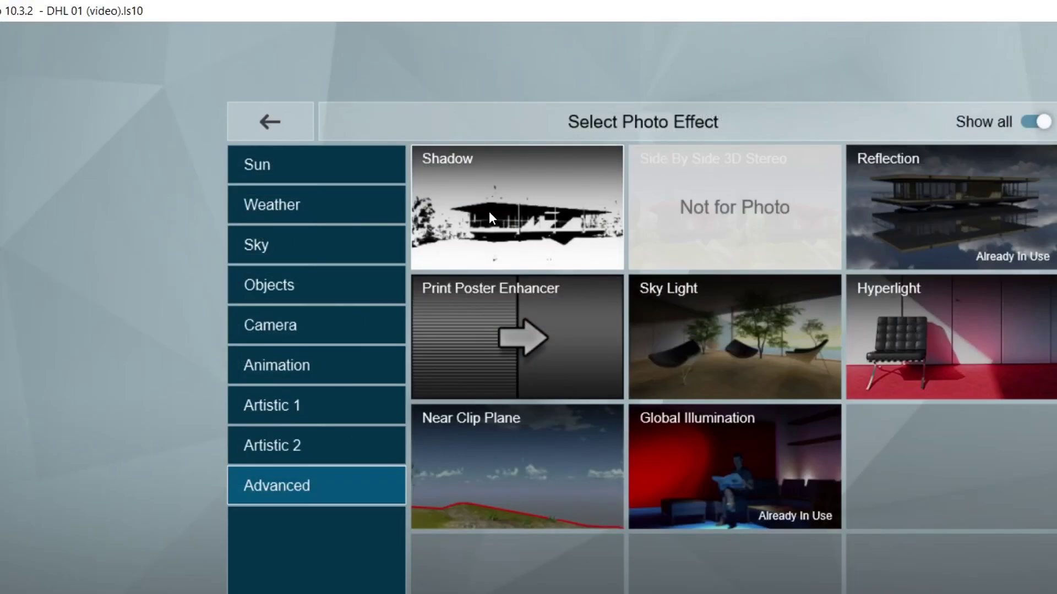
# Step: Add the Shadow effect, lower its sun shadow range, and adjust the brightness and the interior/exterior balance to about midway
pyautogui.click(489, 212)
pyautogui.moveTo(69, 190); pyautogui.dragTo(21, 191)
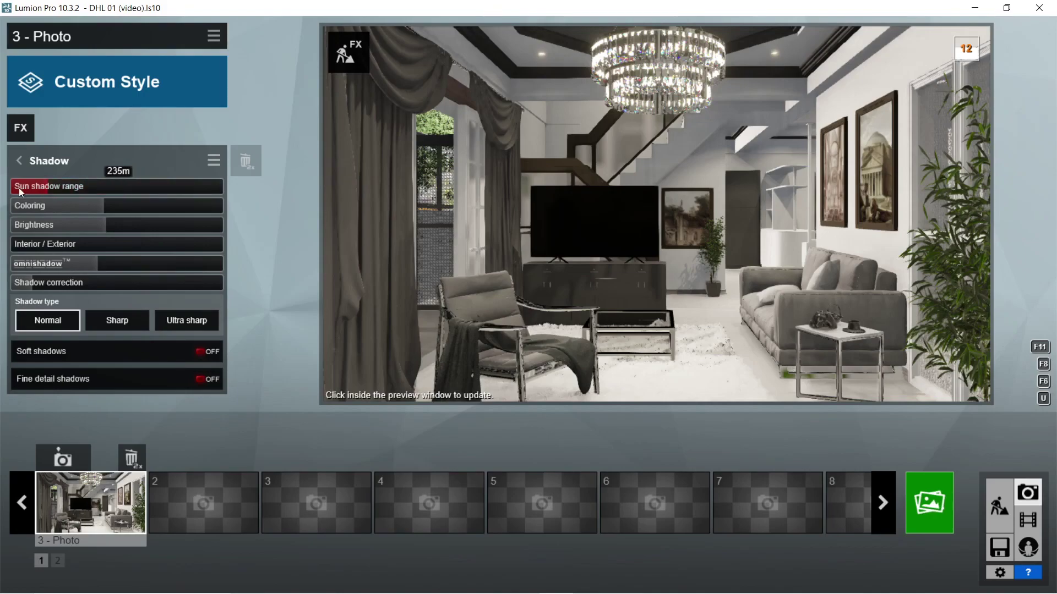
pyautogui.click(75, 227)
pyautogui.moveTo(75, 228); pyautogui.dragTo(84, 228)
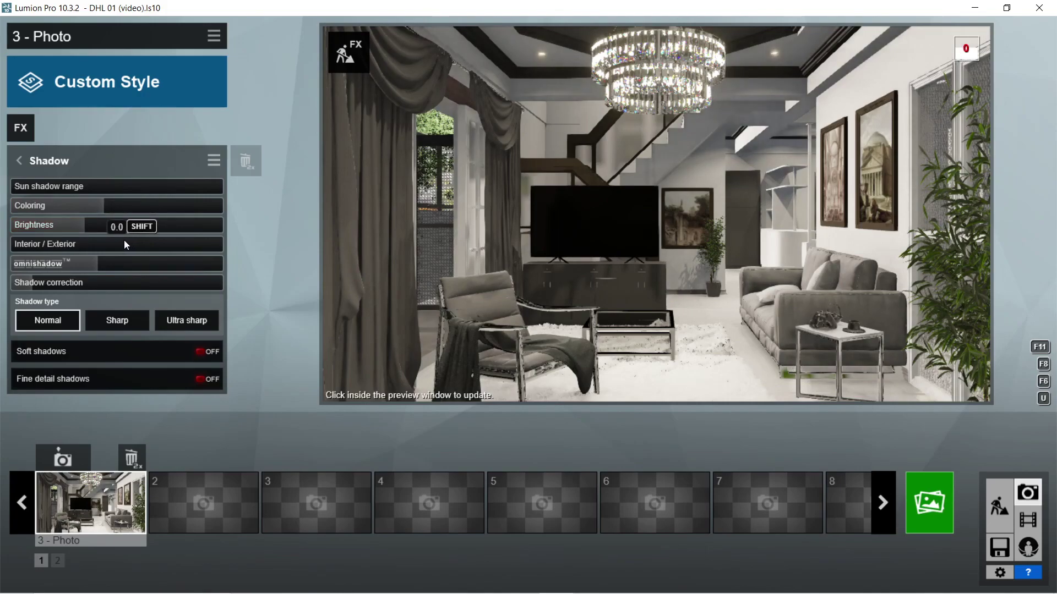
pyautogui.click(108, 243)
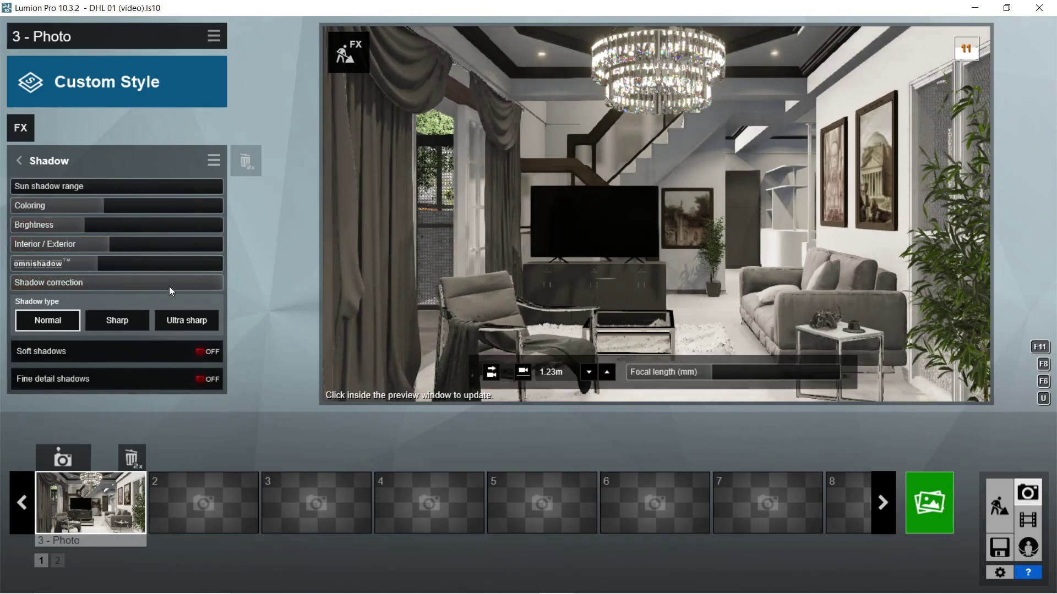
# Step: Set the Shadow effect's omnishadow to about 0.7 and enable soft shadows and fine detail shadows
pyautogui.moveTo(137, 265); pyautogui.dragTo(117, 269)
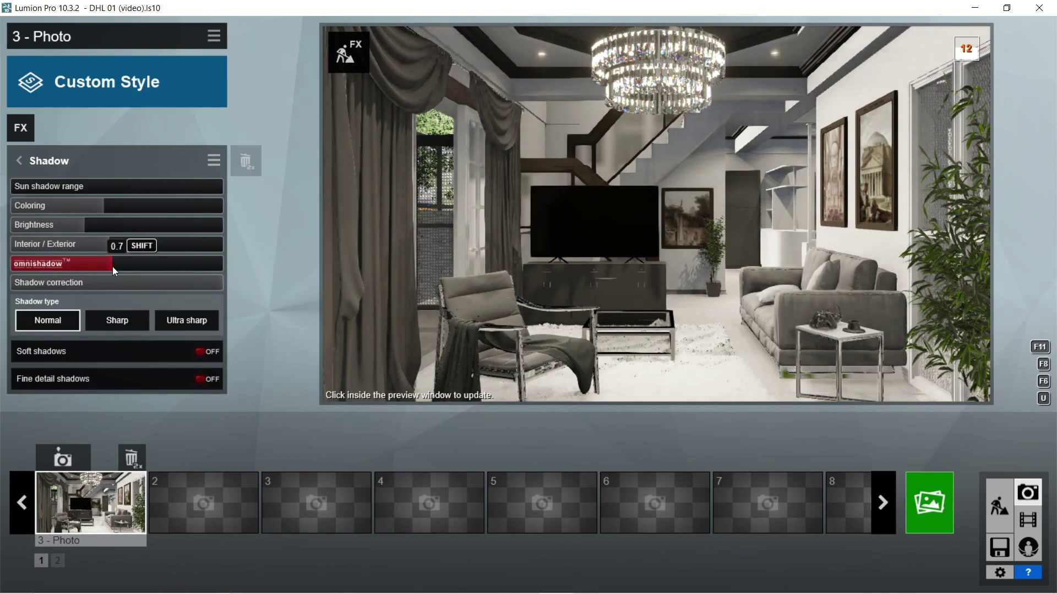
pyautogui.click(188, 352)
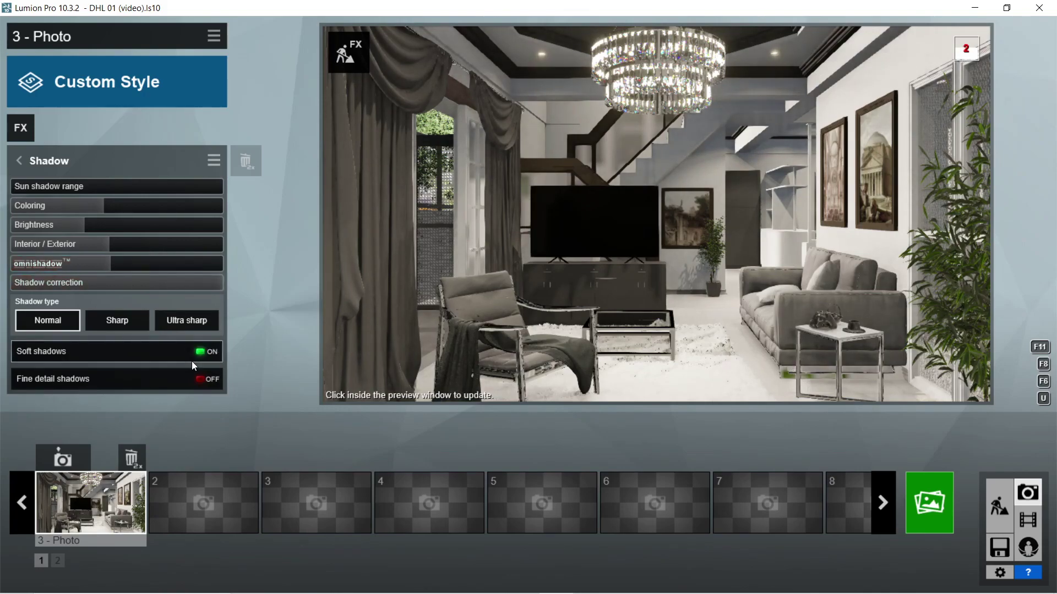
pyautogui.click(200, 379)
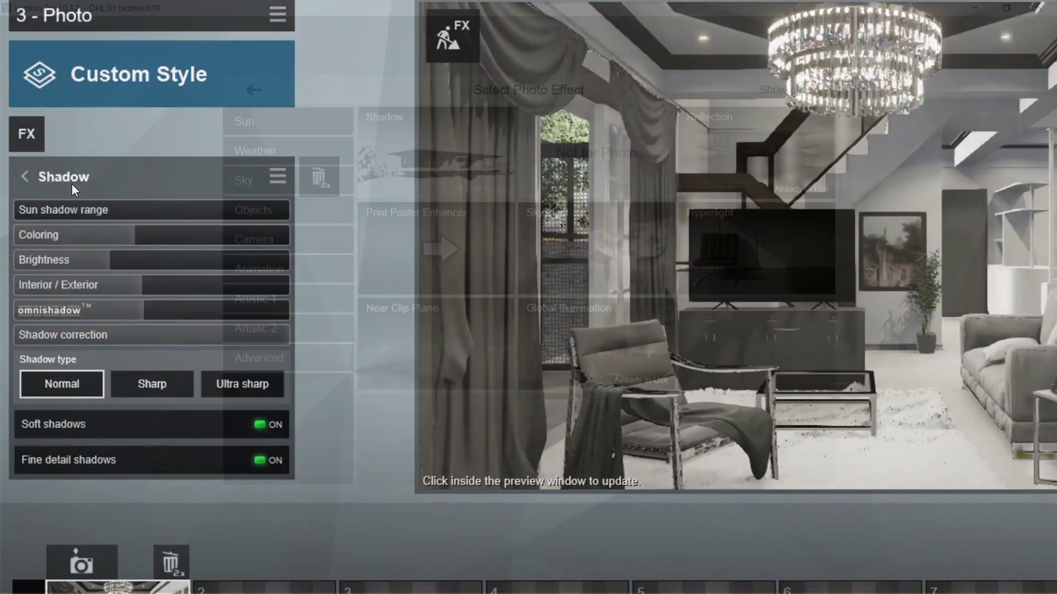
# Step: Add the Hyperlight effect, enable it in the preview, and set its amount to about 74%
pyautogui.click(24, 129)
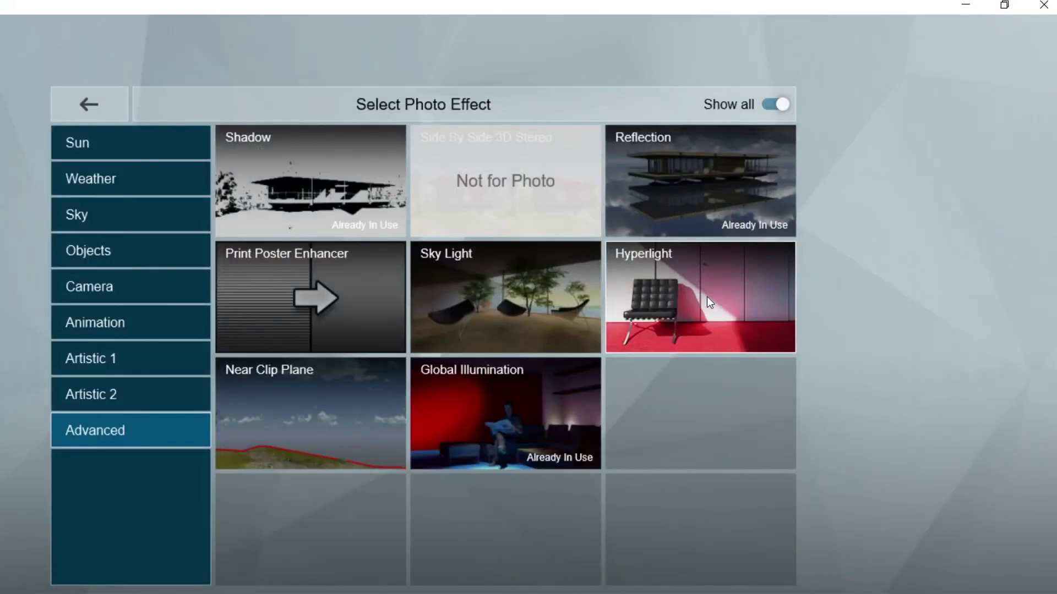
pyautogui.click(708, 300)
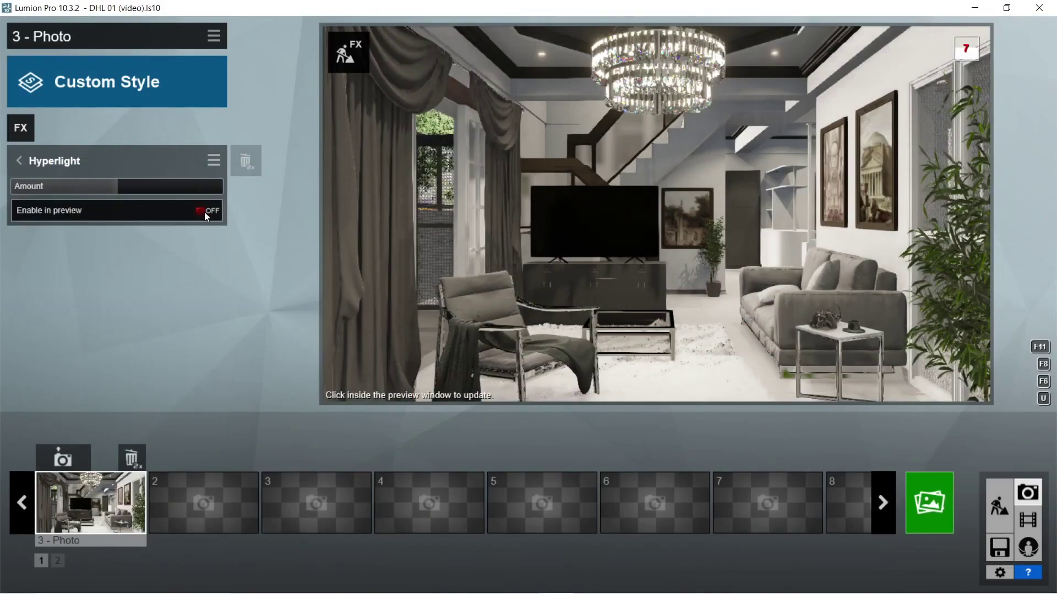
pyautogui.click(205, 213)
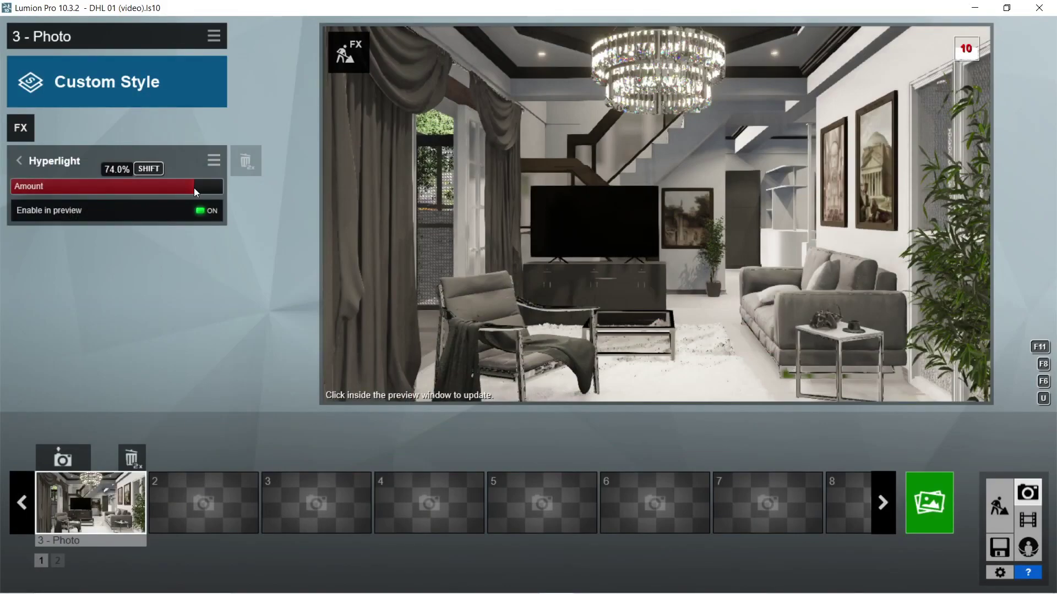
# Step: Add the Print Poster Enhancer and Sky Light effects to the photo
pyautogui.click(22, 128)
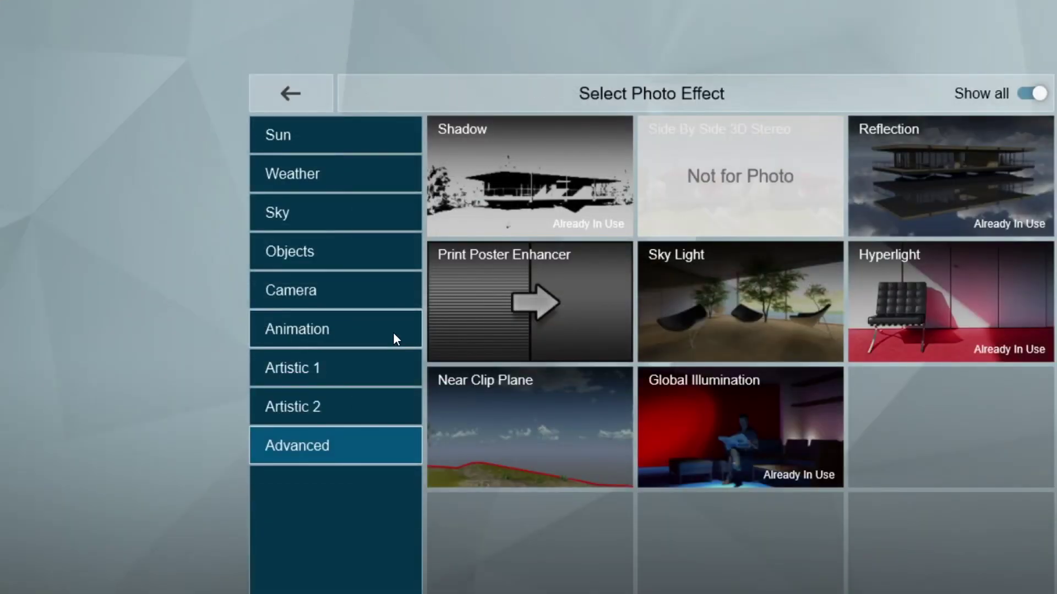
pyautogui.click(487, 319)
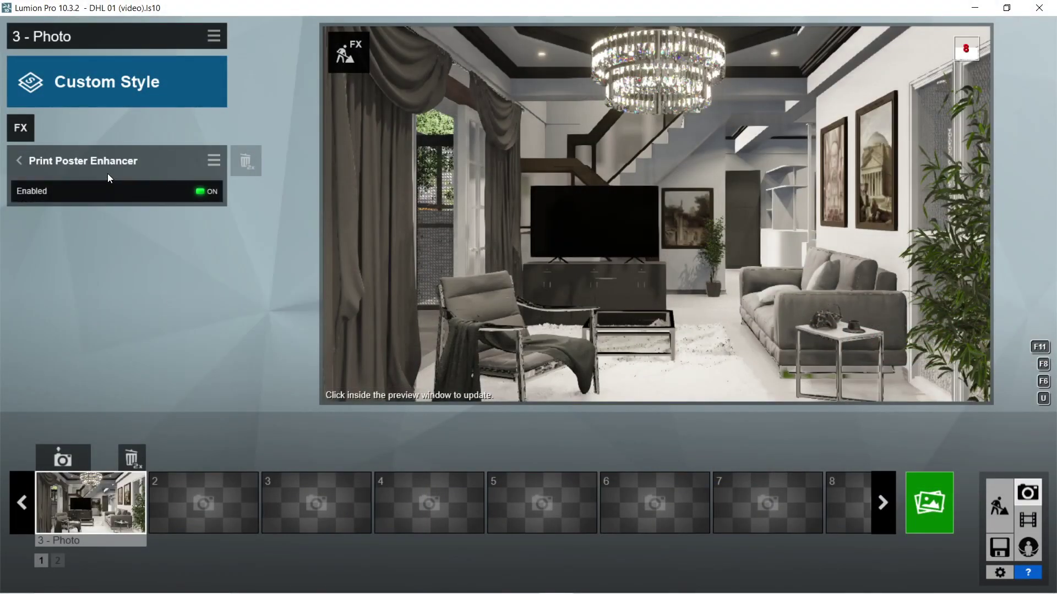
pyautogui.click(21, 128)
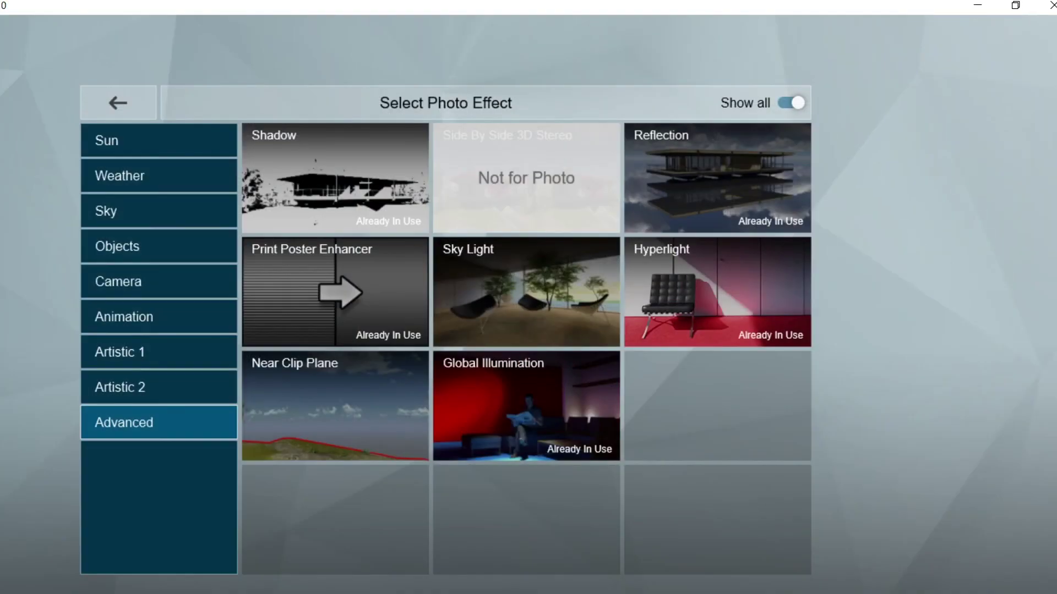
pyautogui.click(526, 291)
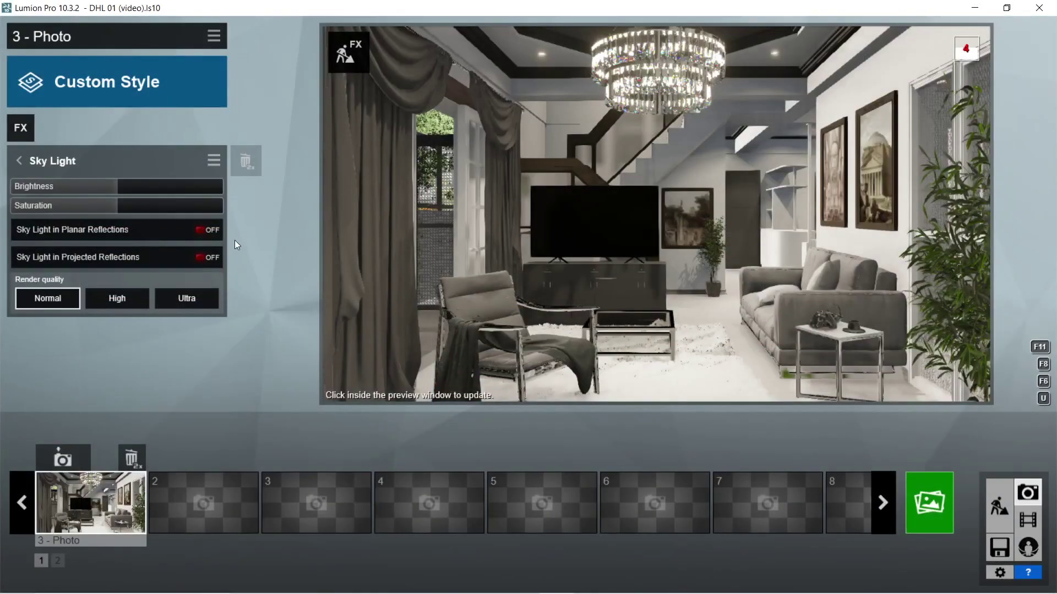
# Step: Enable Sky Light in planar and projected reflections and set its render quality to Ultra
pyautogui.click(211, 232)
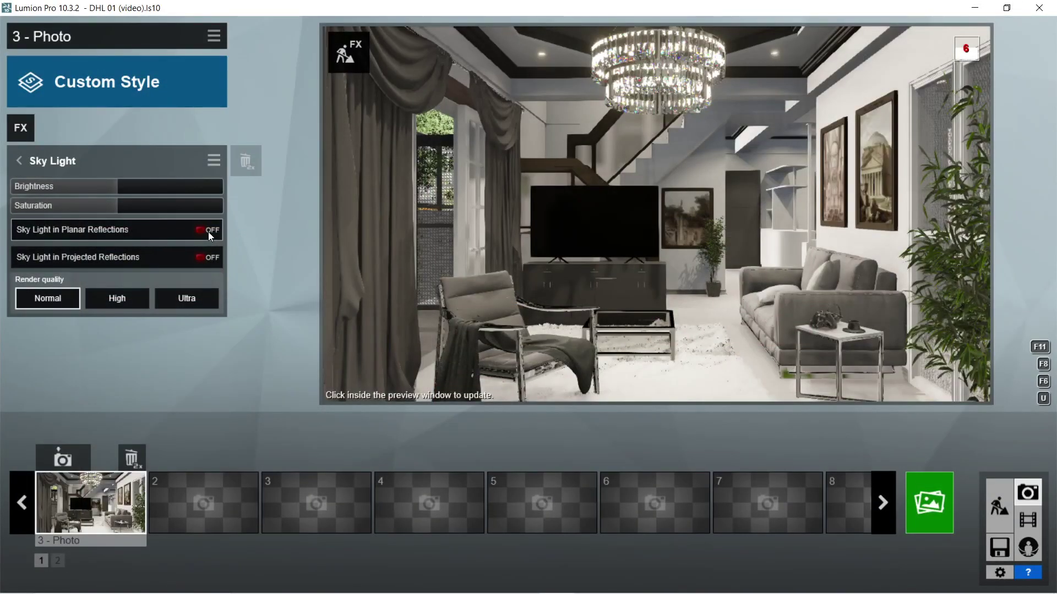
pyautogui.click(217, 258)
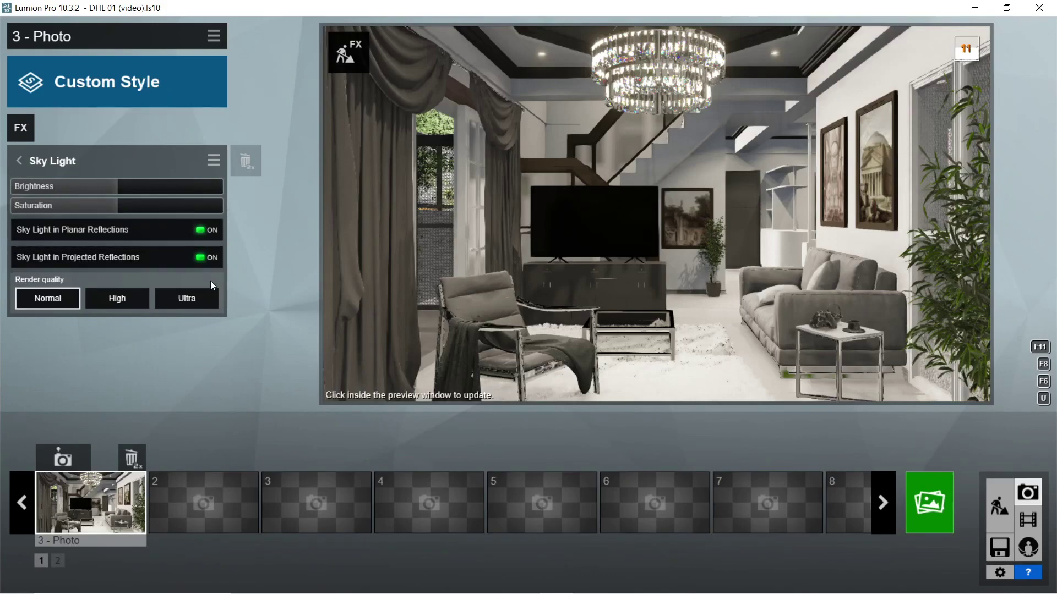
pyautogui.click(202, 302)
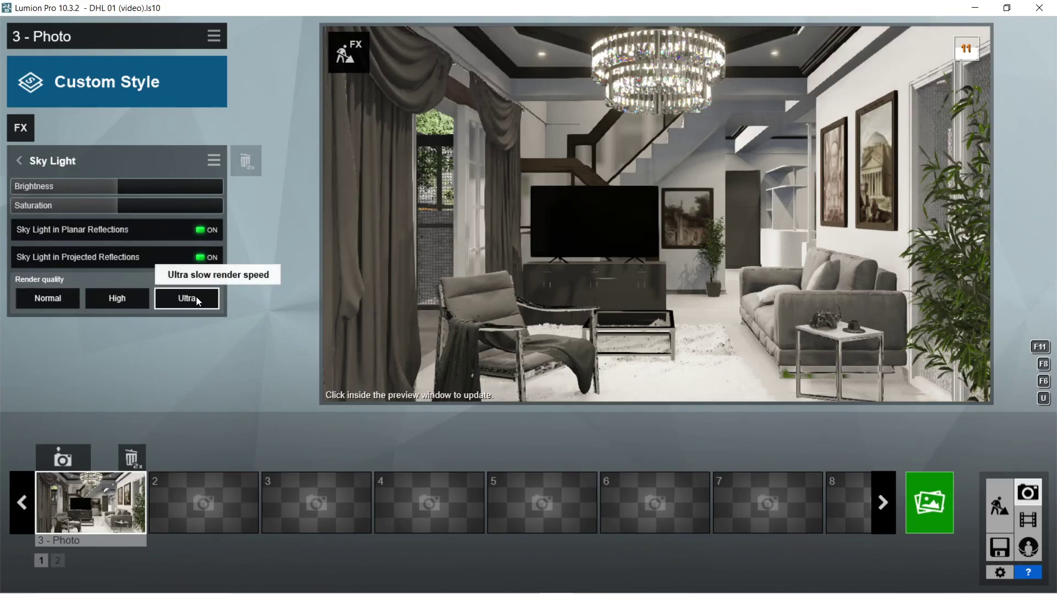
pyautogui.click(170, 205)
pyautogui.click(163, 205)
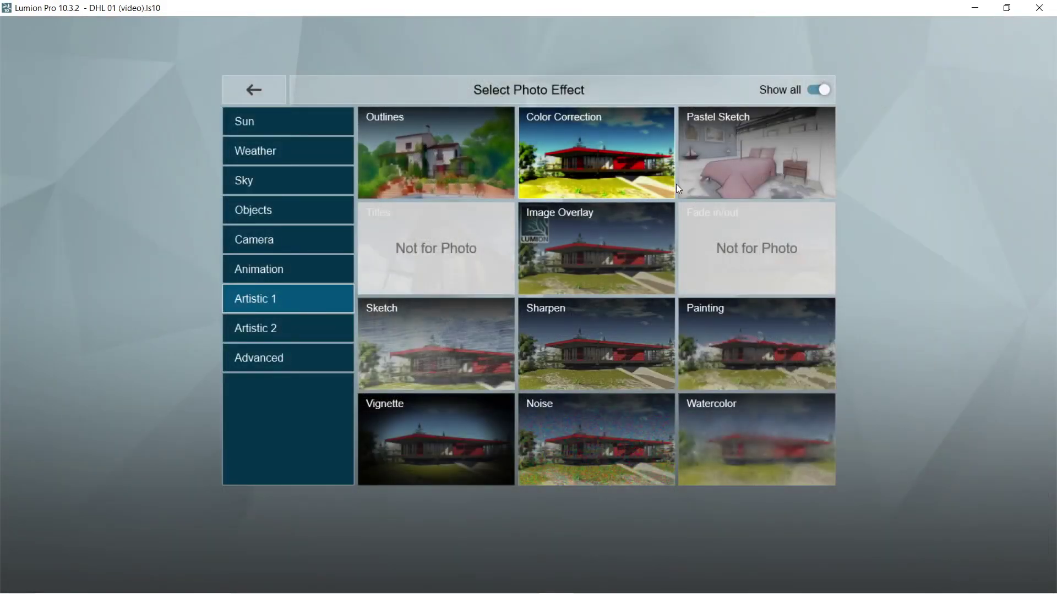
# Step: Add the Sharpen effect at a low intensity and a Color Correction effect with slightly raised brightness
pyautogui.click(650, 327)
pyautogui.click(47, 187)
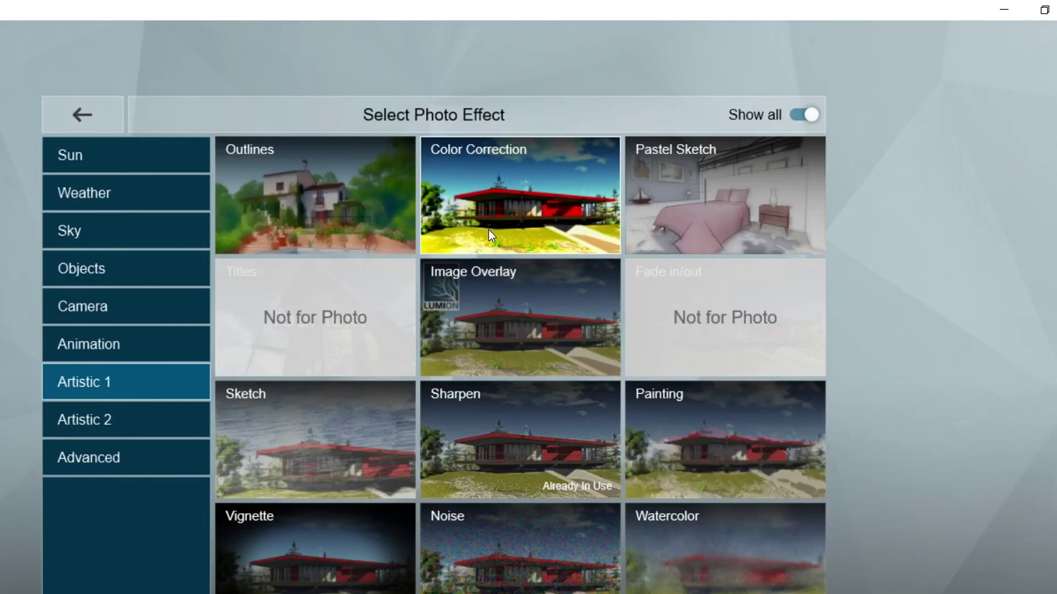
pyautogui.click(488, 230)
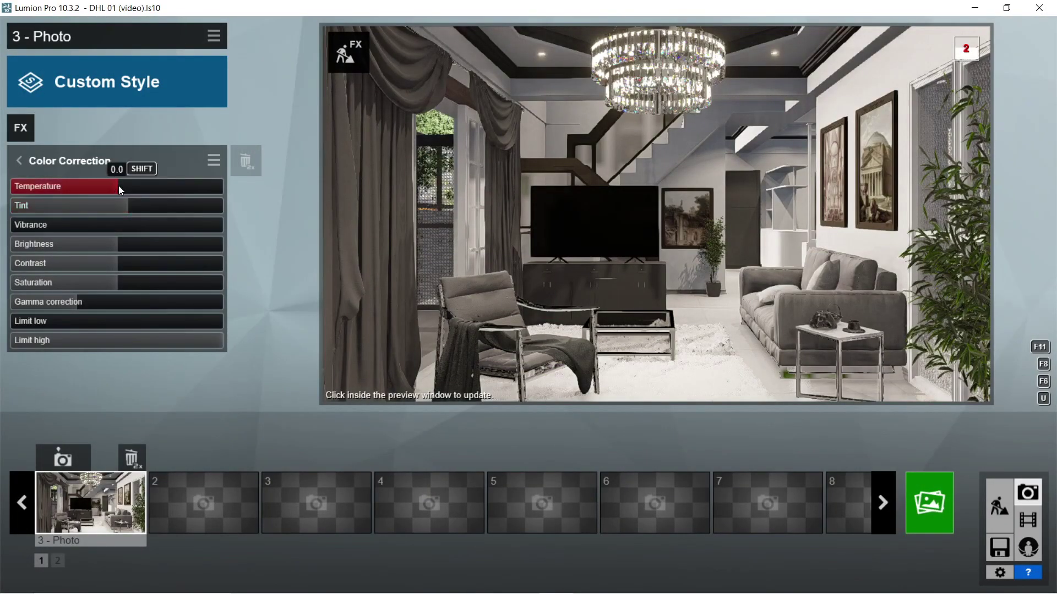
pyautogui.moveTo(119, 246)
pyautogui.mouseDown()
pyautogui.moveTo(163, 249)
pyautogui.moveTo(138, 249)
pyautogui.mouseUp()
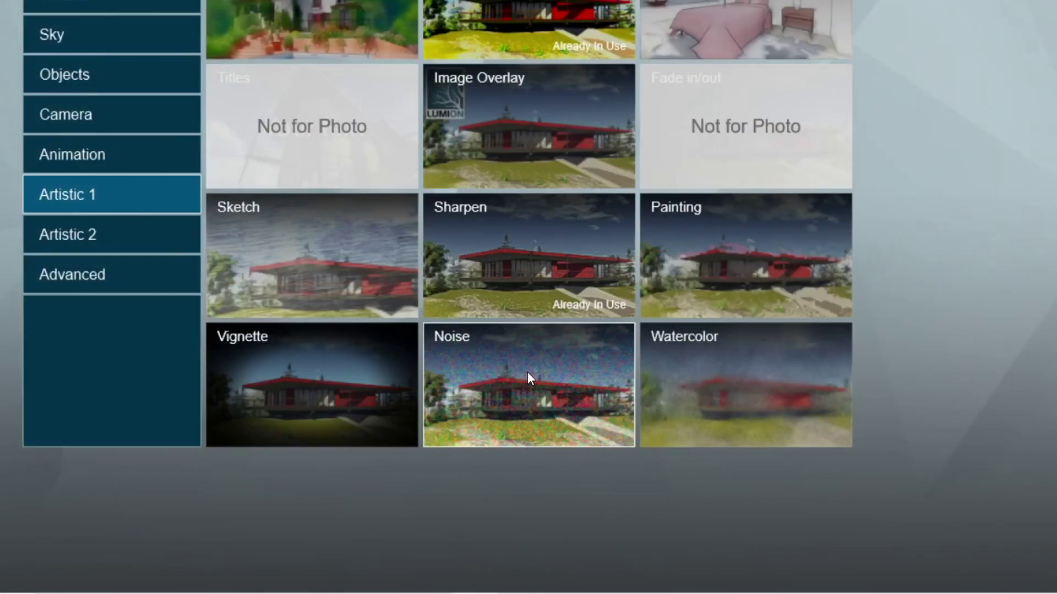
# Step: Add the Noise effect at a low intensity, along with the Bloom, Chromatic Aberrations and Lens Flare effects
pyautogui.click(596, 433)
pyautogui.click(33, 186)
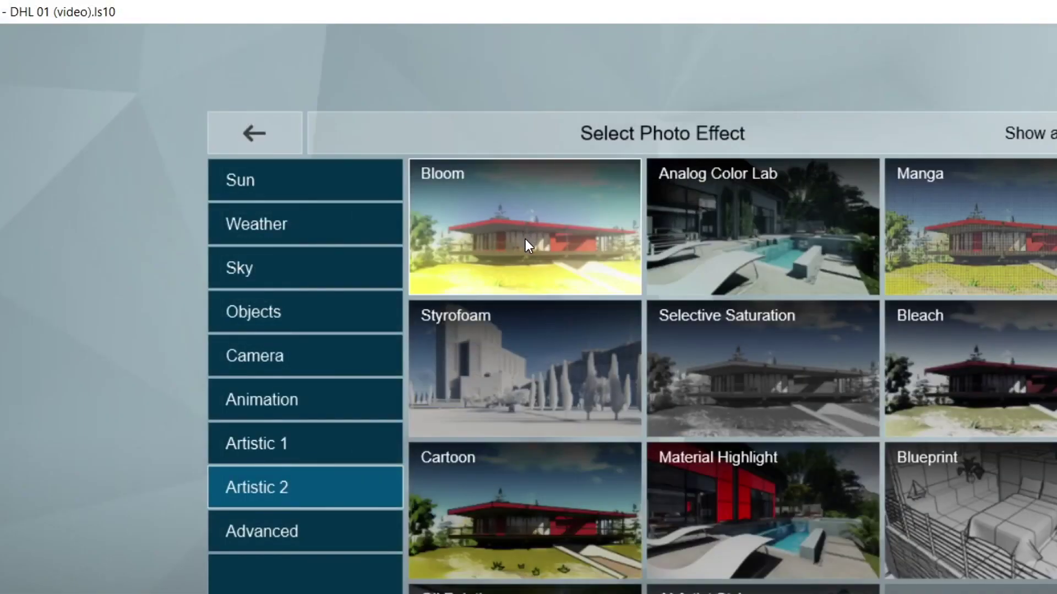
pyautogui.click(435, 148)
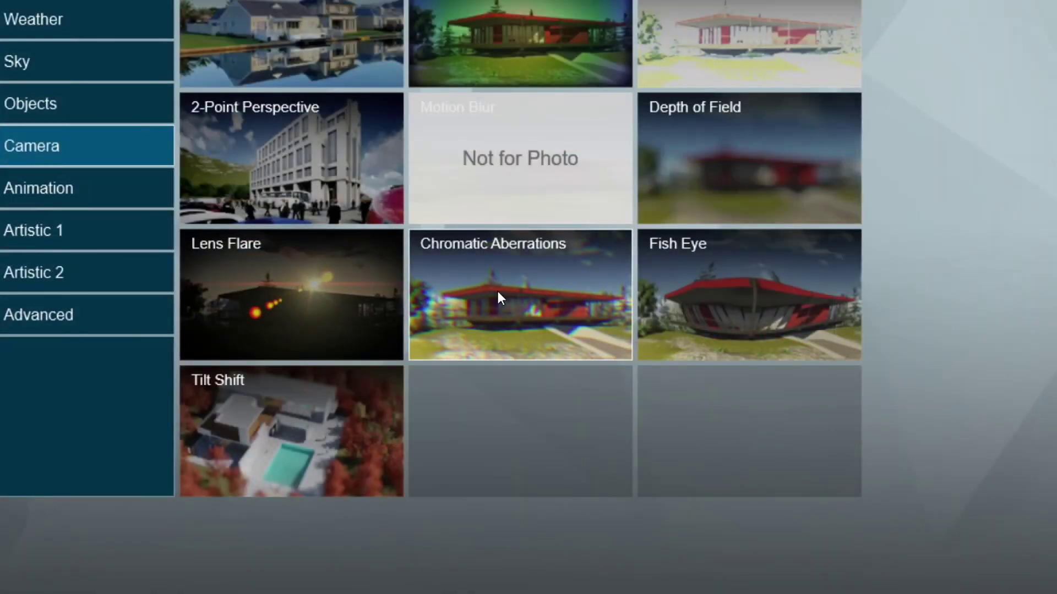
pyautogui.click(498, 293)
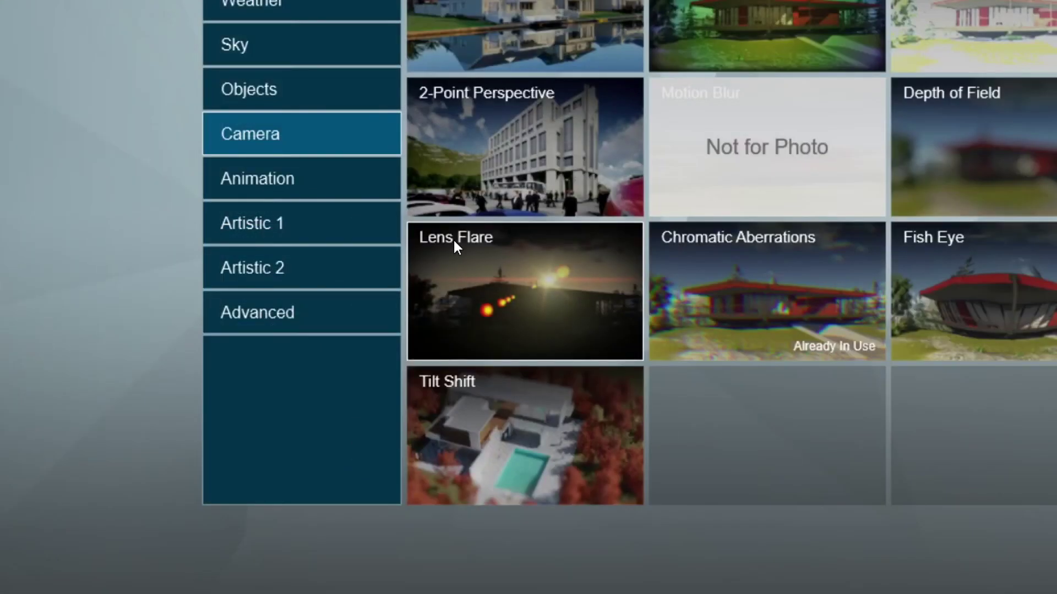
pyautogui.click(453, 239)
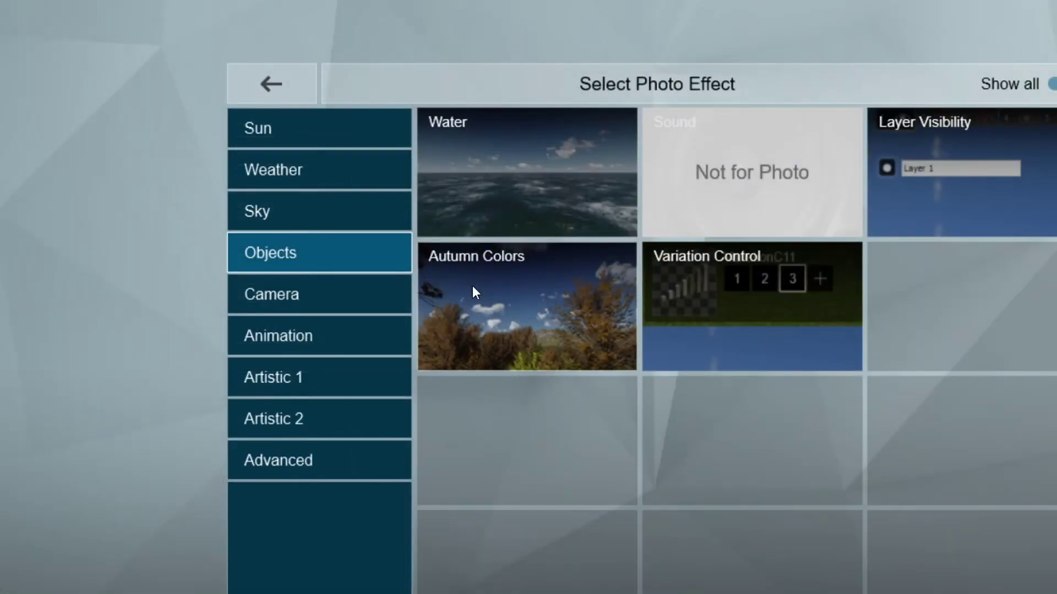
# Step: Add the Sky and Clouds effect, lower the master cloud amount to about 0.6, and reduce low and high clouds to minimum
pyautogui.click(408, 249)
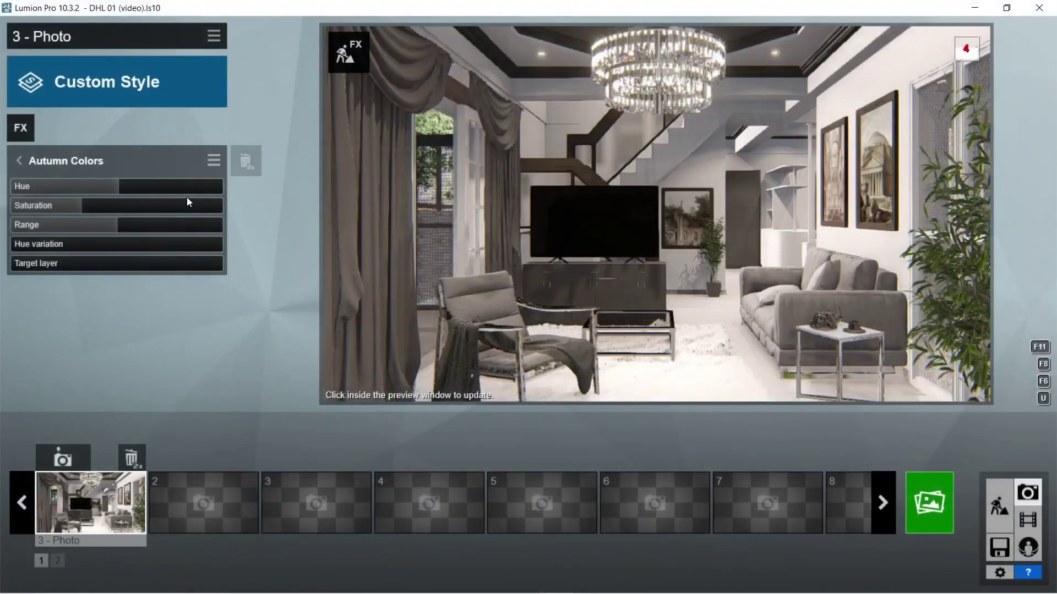
pyautogui.moveTo(608, 286)
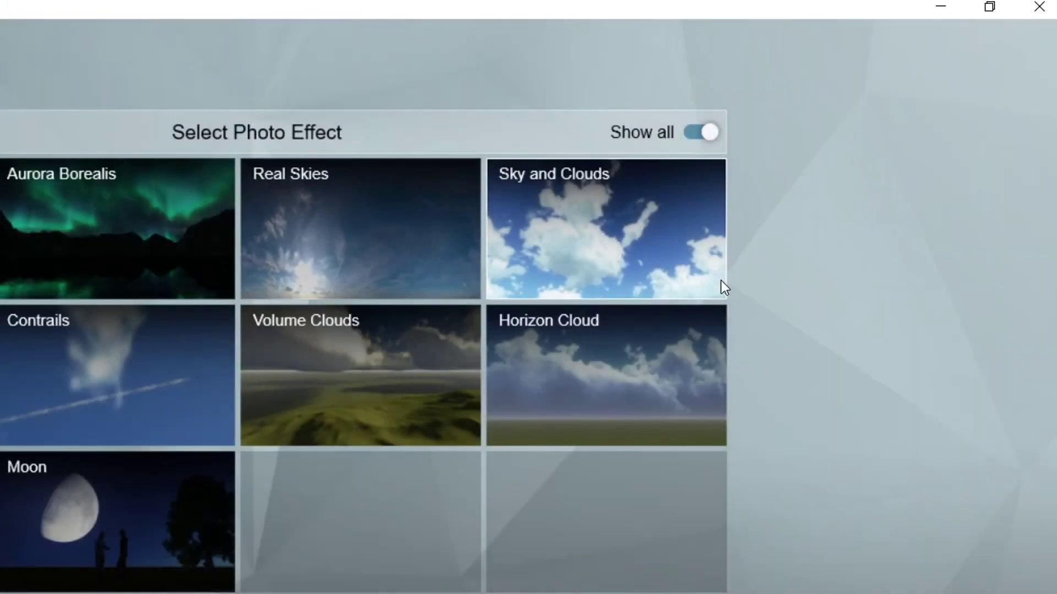
pyautogui.click(721, 282)
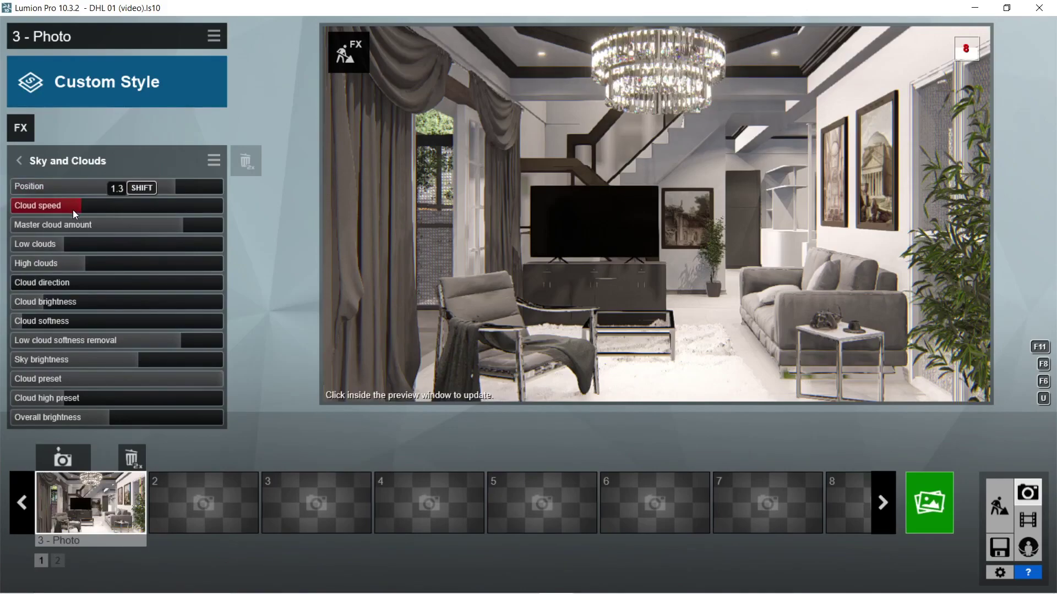
pyautogui.moveTo(73, 211); pyautogui.dragTo(68, 211)
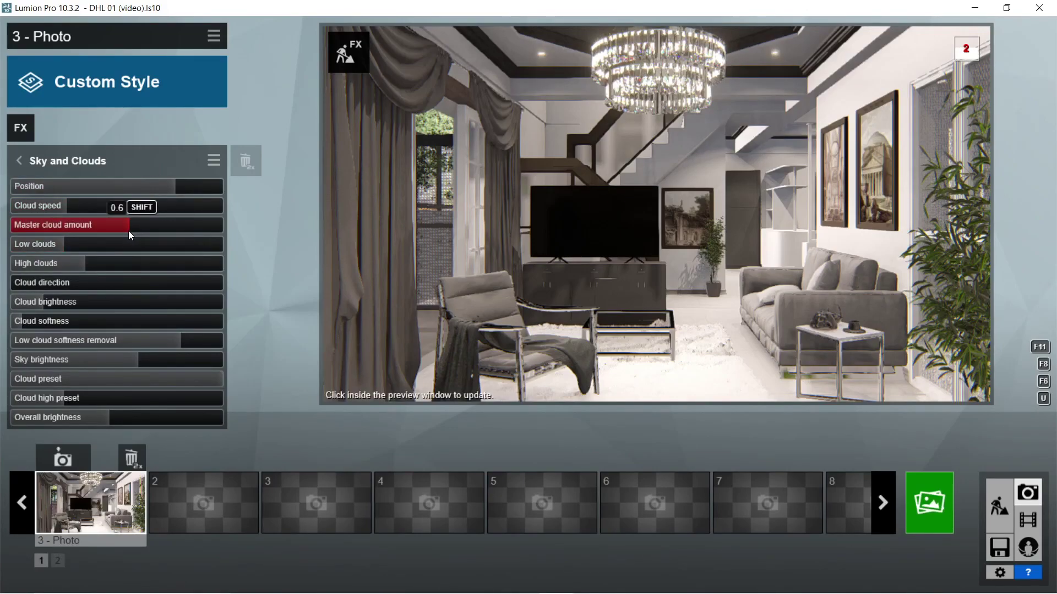
pyautogui.moveTo(127, 230); pyautogui.dragTo(1, 277)
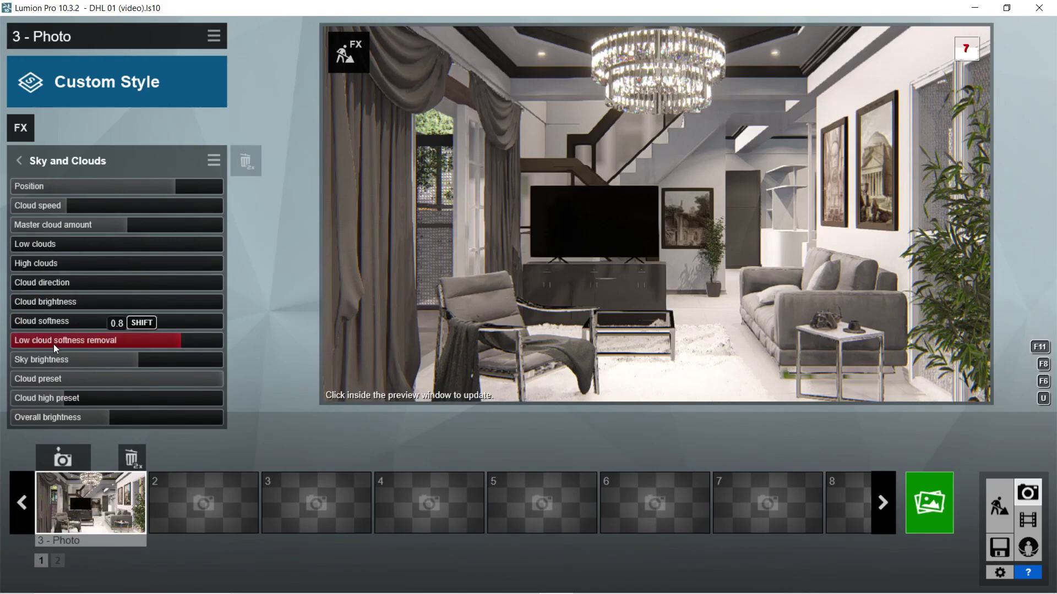
# Step: Set Low cloud softness removal to minimum and raise sky brightness, cloud high preset and overall brightness to about maximum
pyautogui.moveTo(56, 347); pyautogui.dragTo(1, 362)
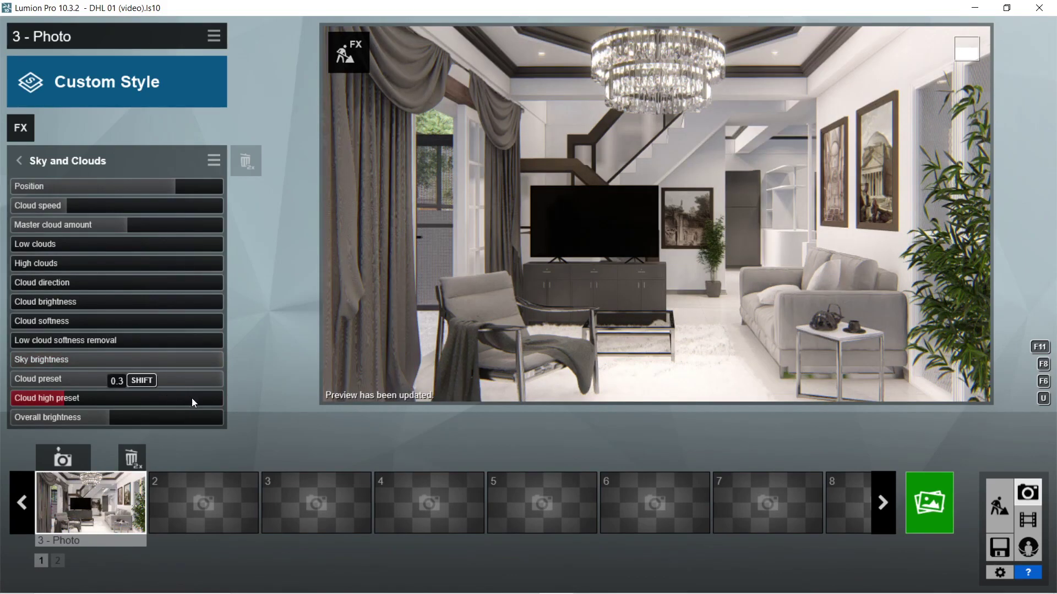
pyautogui.moveTo(191, 398); pyautogui.dragTo(298, 409)
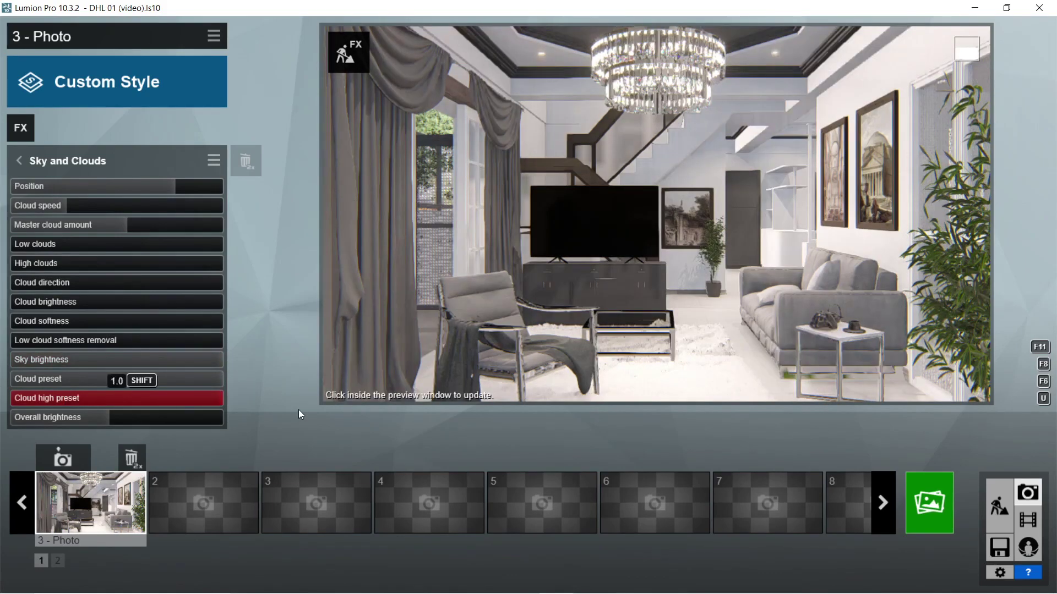
pyautogui.click(216, 416)
# Step: Add the Sun effect with brightness 1.9 and height about 35°, and adjust the sun heading so light enters the room
pyautogui.click(21, 128)
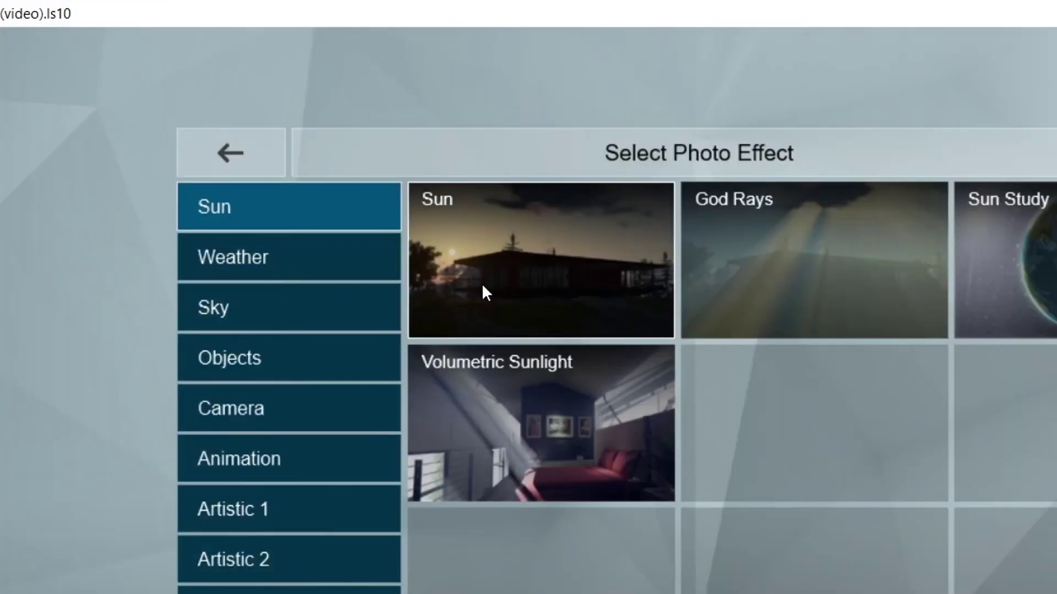
pyautogui.click(400, 171)
pyautogui.click(213, 228)
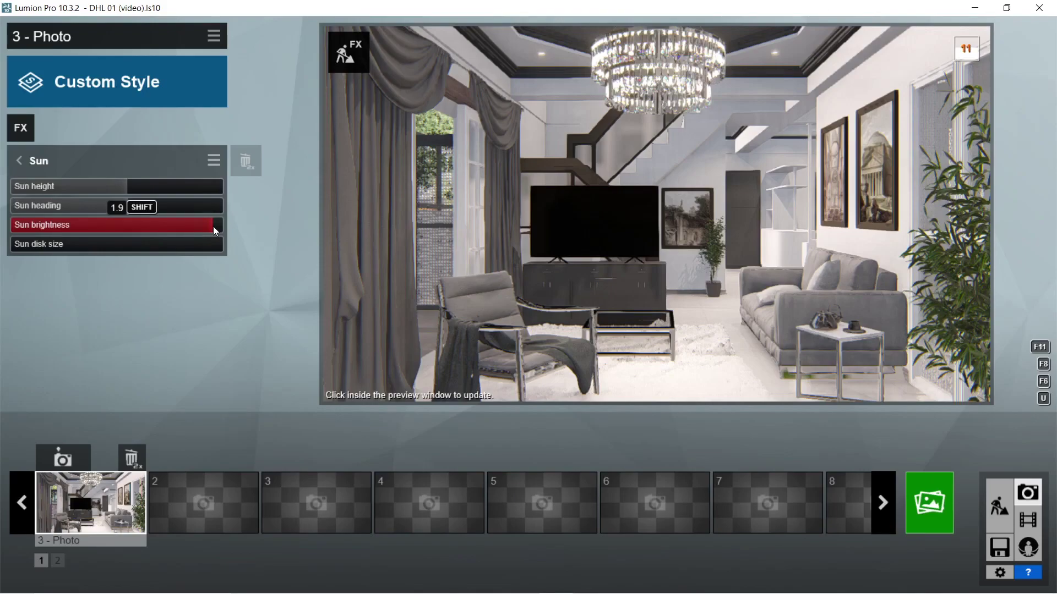
pyautogui.moveTo(156, 189); pyautogui.dragTo(153, 195)
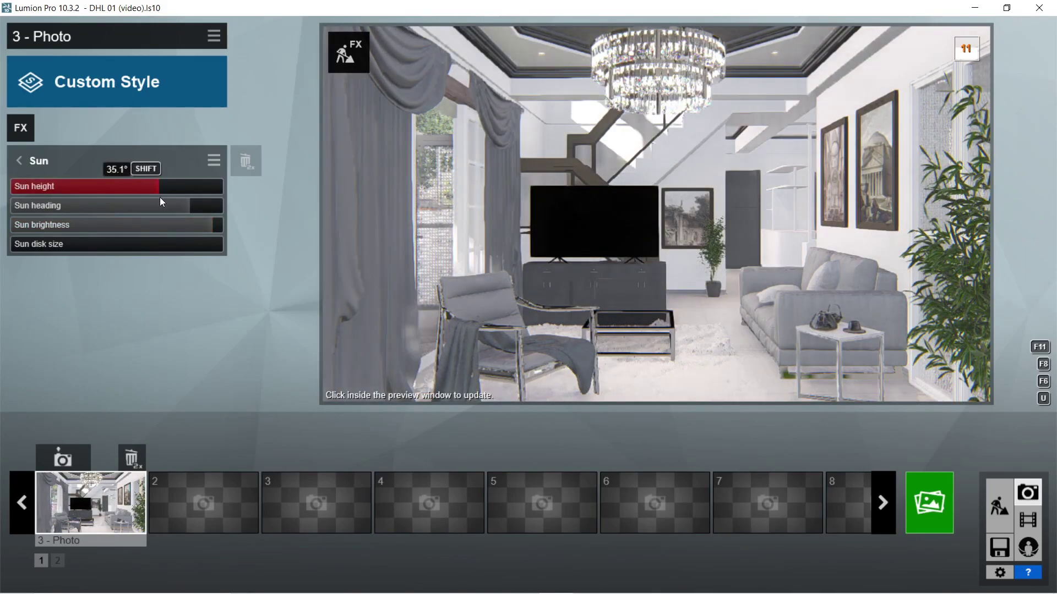
pyautogui.click(192, 209)
pyautogui.moveTo(192, 209); pyautogui.dragTo(190, 210)
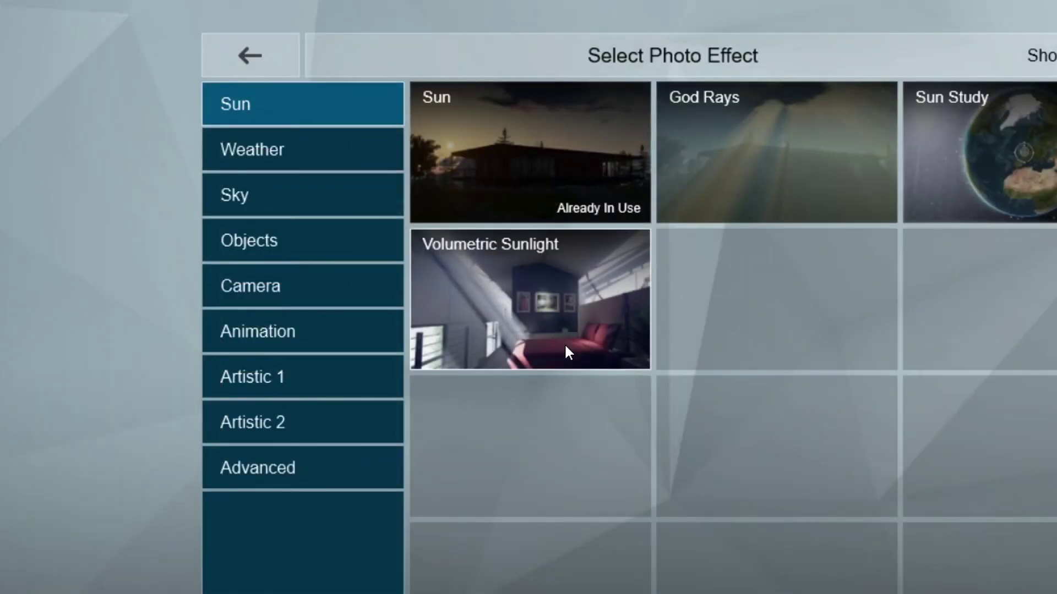
# Step: Add the Volumetric Sunlight and Analog Color Lab effects, adjusting the color lab's style and amount
pyautogui.click(568, 336)
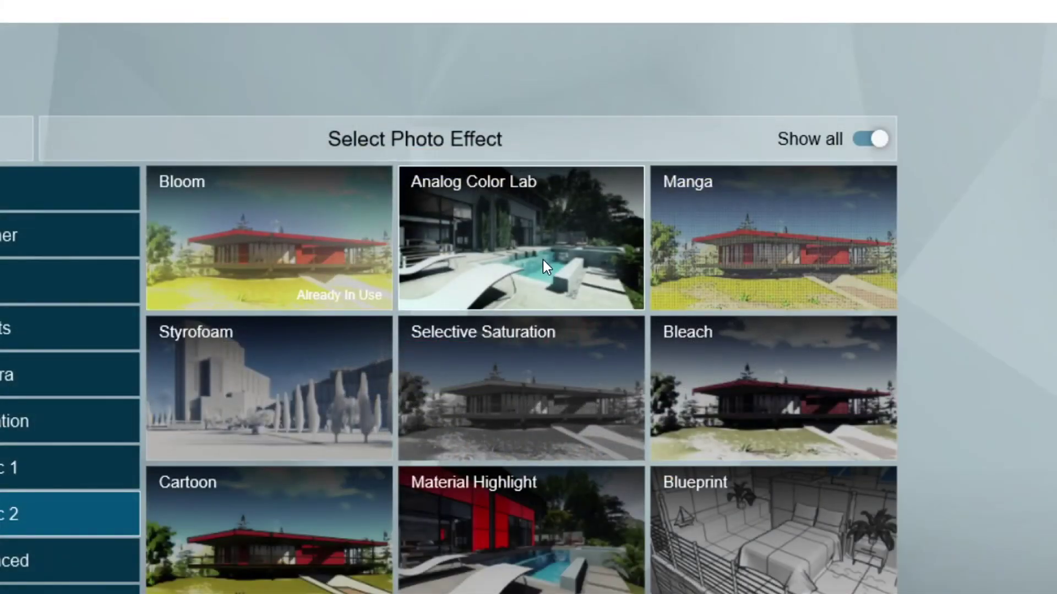
pyautogui.click(542, 260)
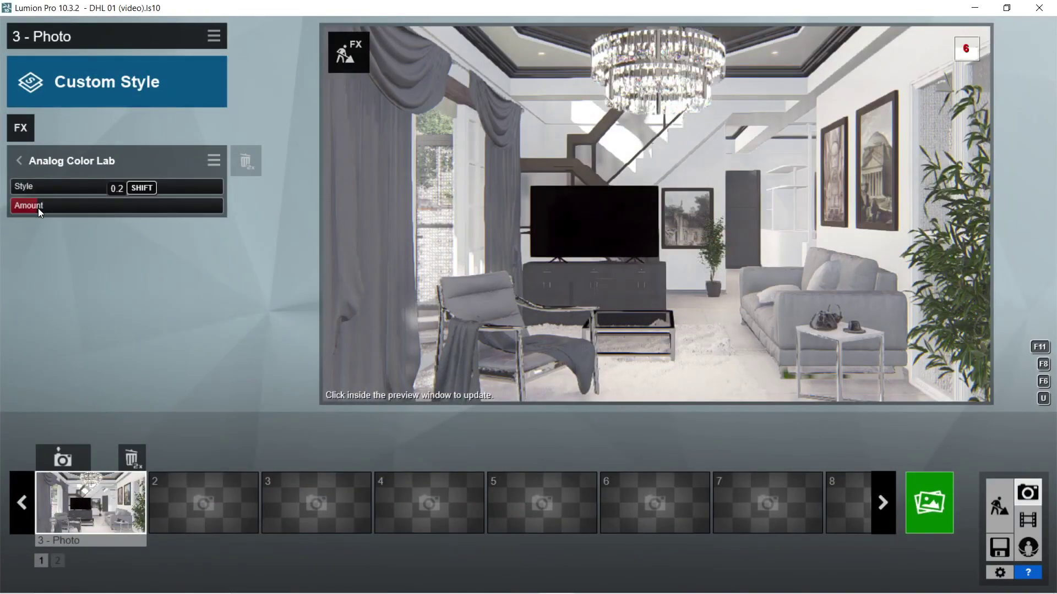
pyautogui.moveTo(38, 208); pyautogui.dragTo(179, 214)
pyautogui.click(179, 213)
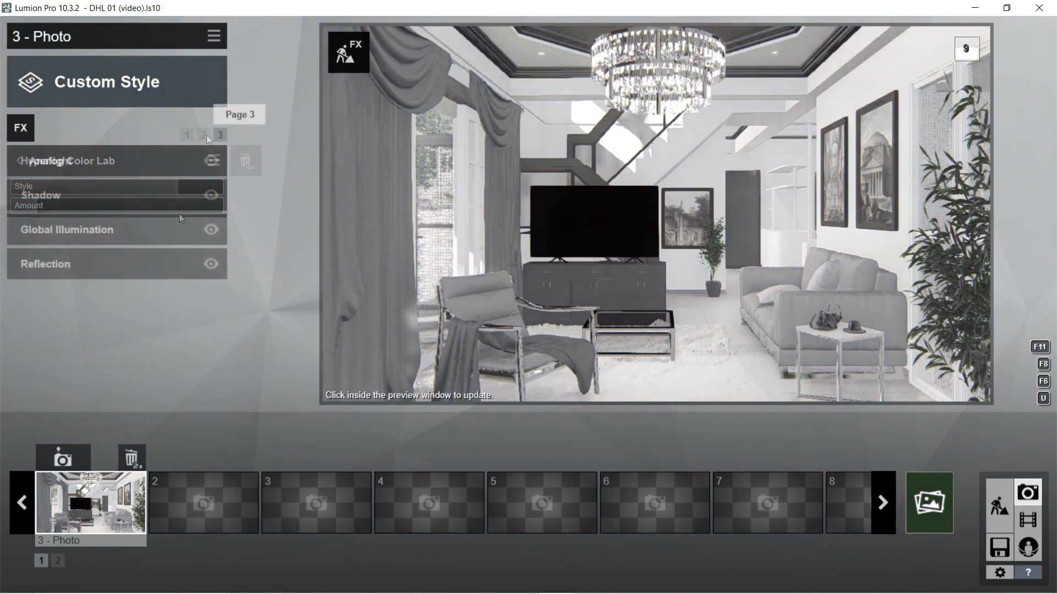
# Step: Open the Reflection effect to refresh the preview, and start a Print render of the photo at 3840x2160
pyautogui.click(203, 134)
pyautogui.click(187, 135)
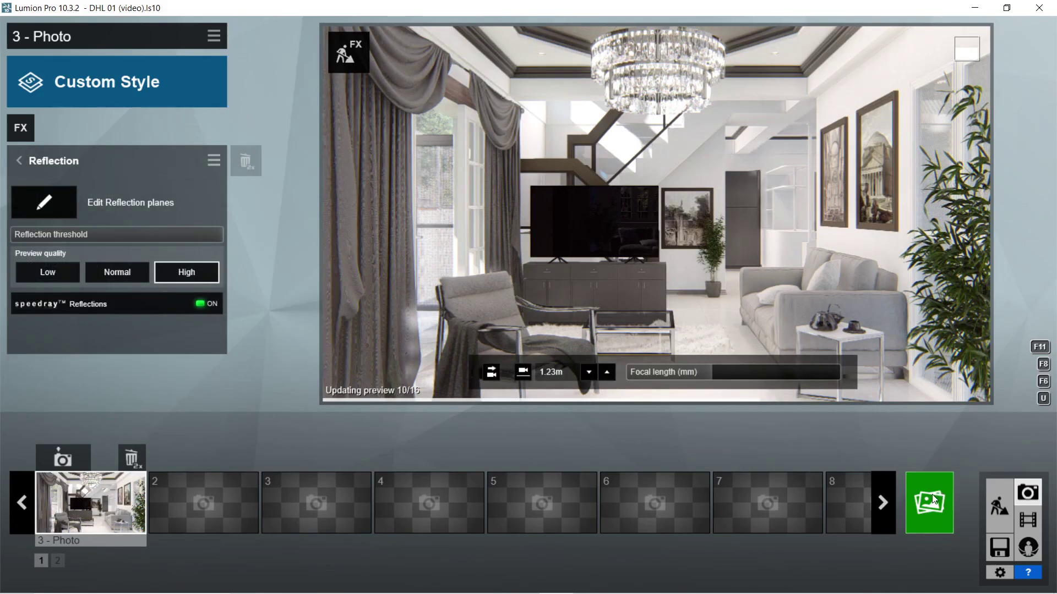
pyautogui.click(932, 494)
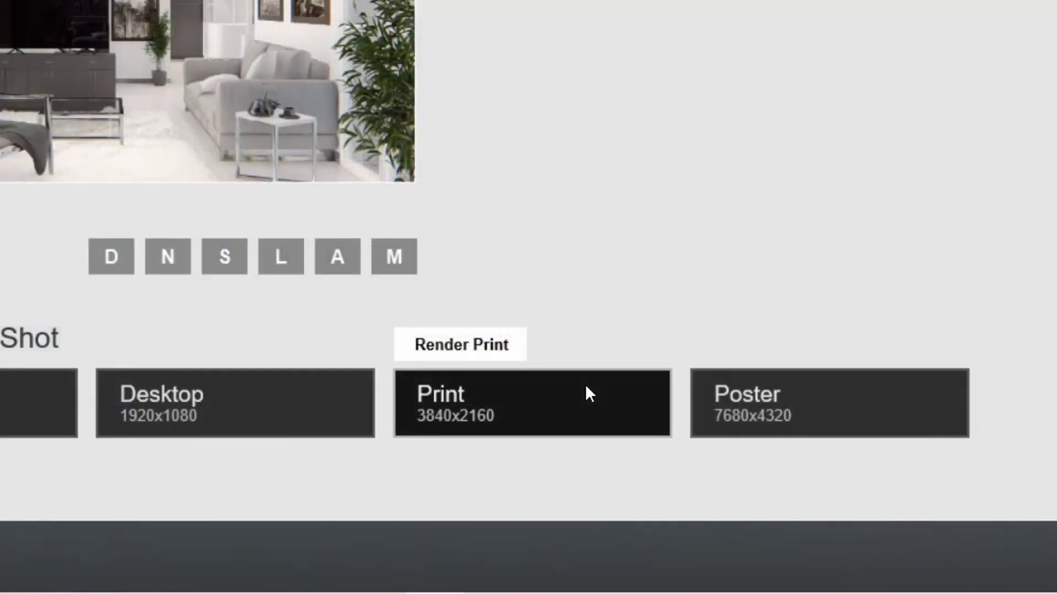
pyautogui.click(586, 388)
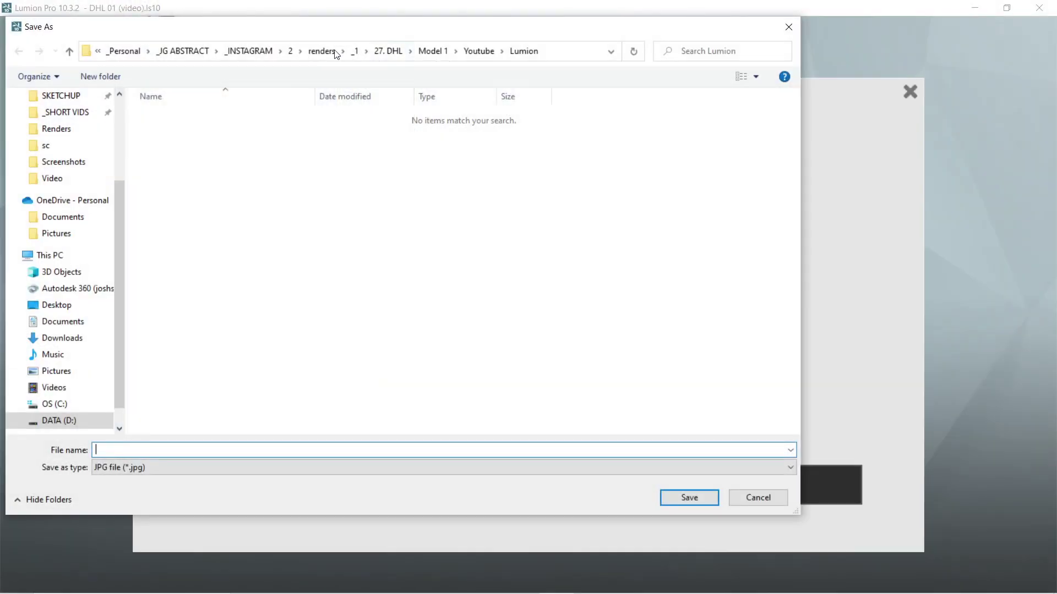
# Step: Choose the Youtube folder inside 27. DHL > Model 1 as the save location for the JPG render
pyautogui.click(354, 51)
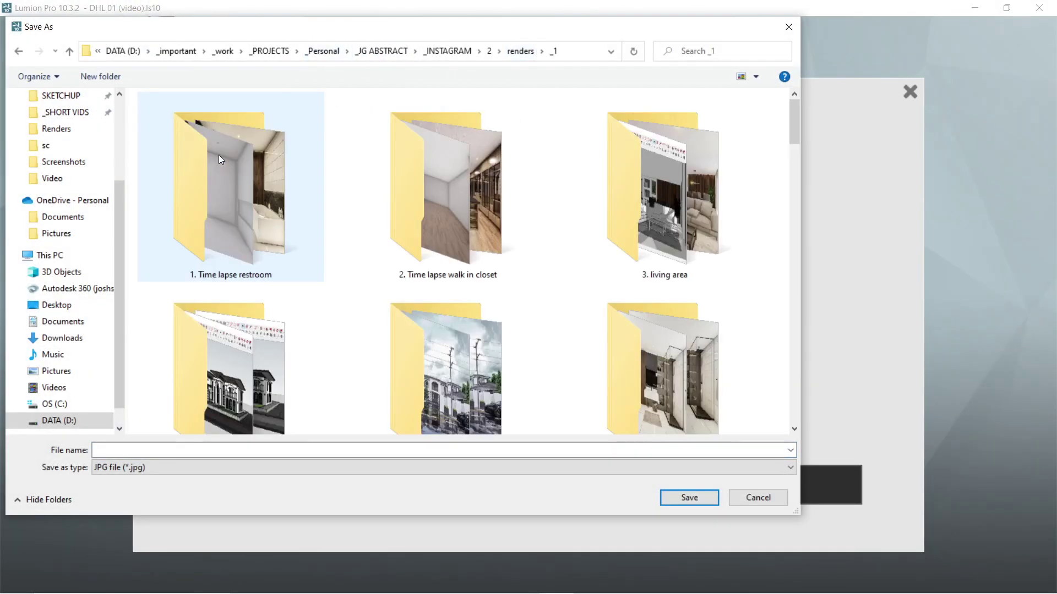
pyautogui.scroll(-7, 414, 303)
pyautogui.scroll(1, 406, 300)
pyautogui.scroll(-1, 404, 298)
pyautogui.doubleClick(231, 308)
pyautogui.doubleClick(175, 116)
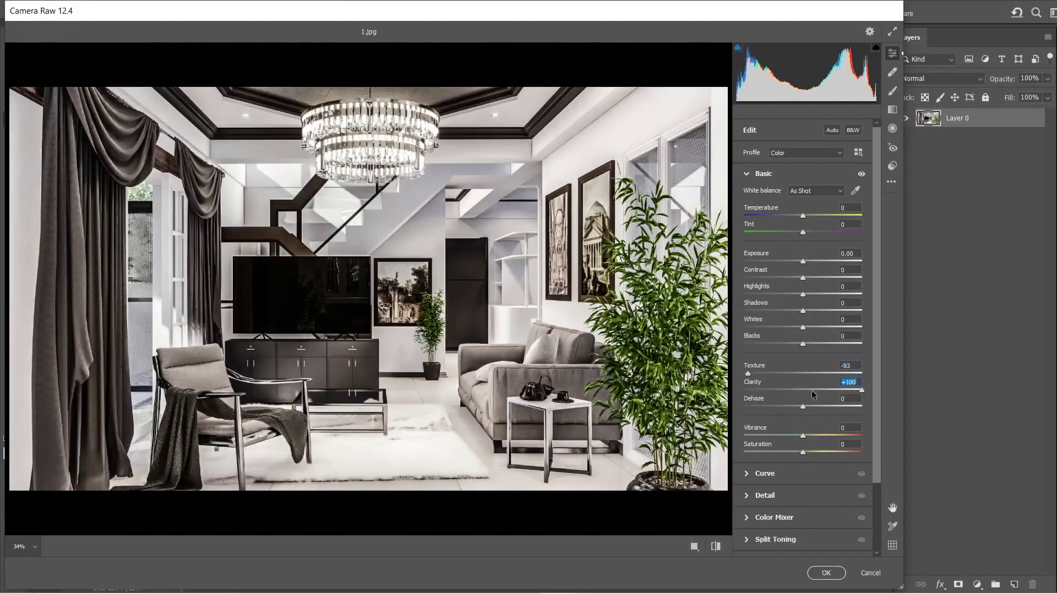
# Step: Switch to Photoshop's Camera Raw filter and set the render's Texture to -99, Clarity to +96 and Blacks to +29
pyautogui.moveTo(748, 373)
pyautogui.mouseDown()
pyautogui.moveTo(810, 386)
pyautogui.moveTo(744, 385)
pyautogui.mouseUp()
pyautogui.moveTo(860, 390); pyautogui.dragTo(859, 409)
pyautogui.moveTo(802, 344); pyautogui.dragTo(819, 368)
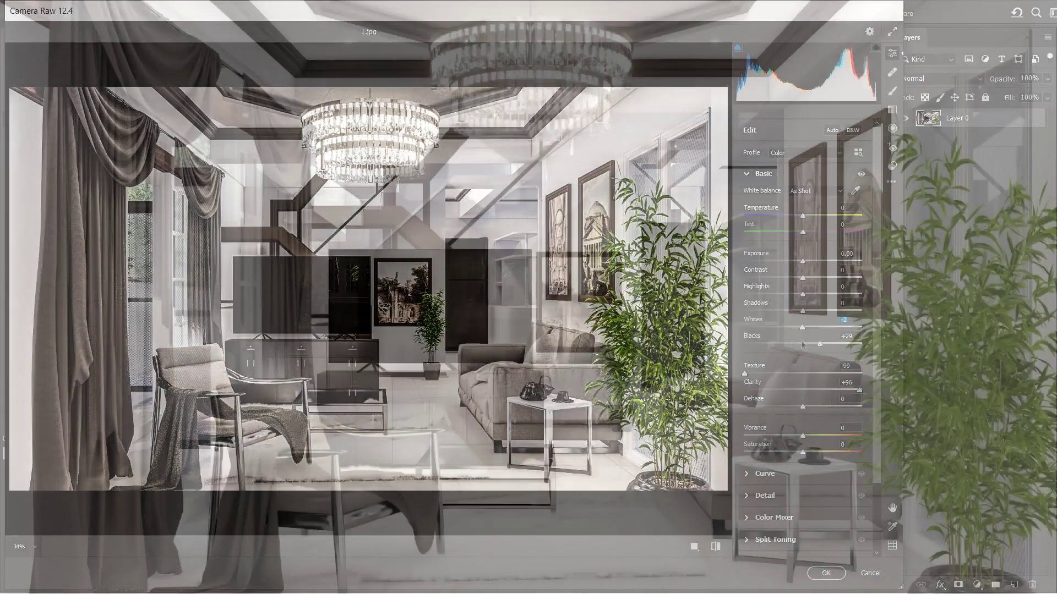